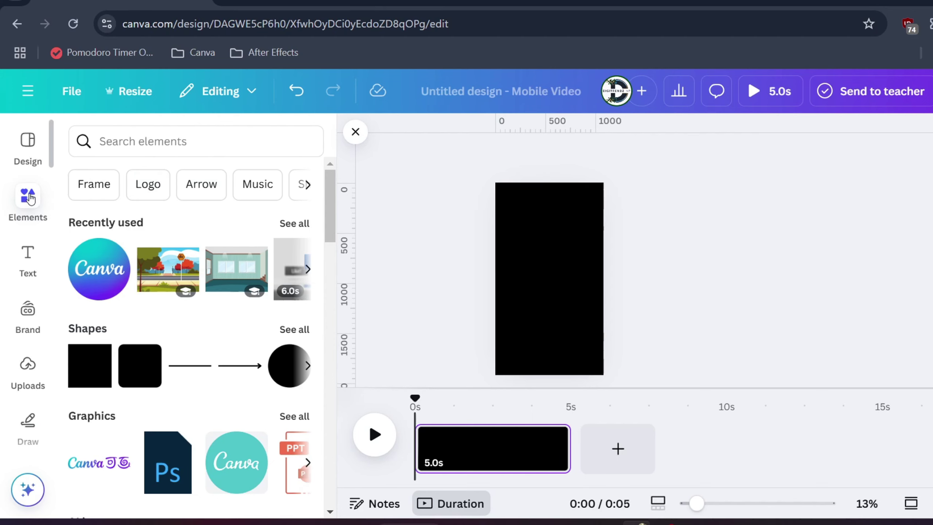
Search the graphics for "gridline" and add the dense square grid to the black page.
left_click(129, 143)
type("gridline")
key("Return")
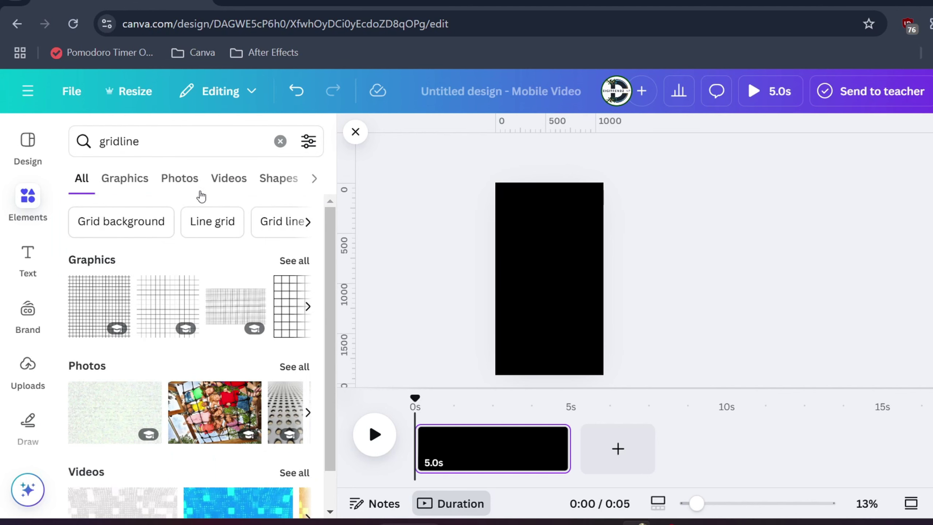
left_click(125, 178)
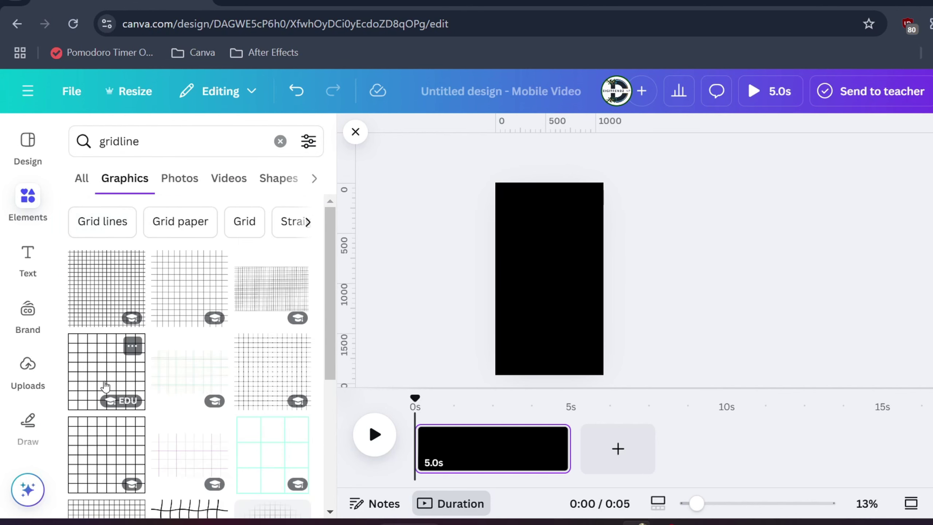
left_click(104, 382)
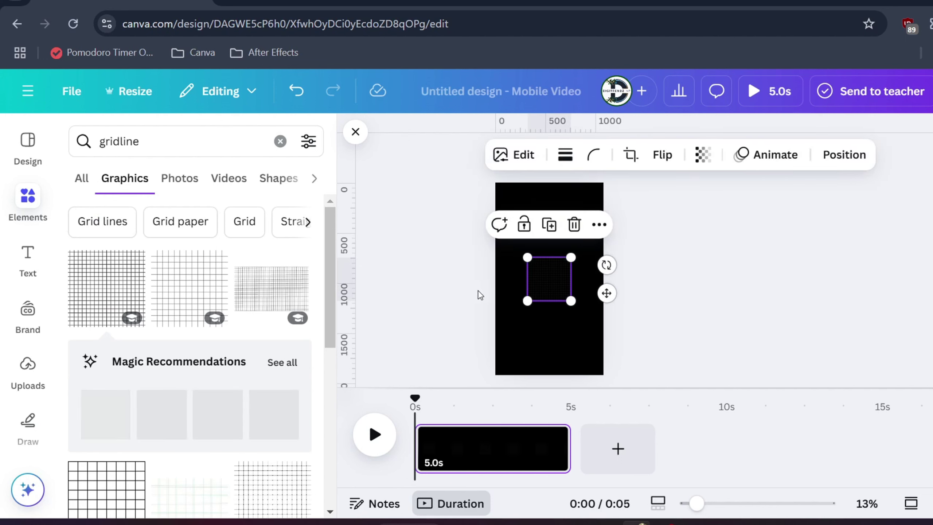
Recolour the grid graphic white and enlarge it until it covers the whole page.
left_click(550, 155)
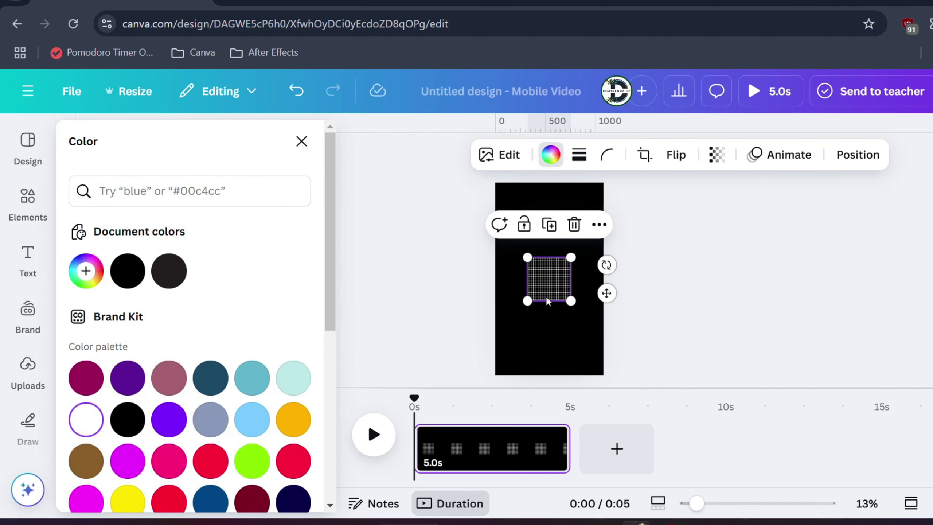
left_click_drag(546, 278, 739, 193)
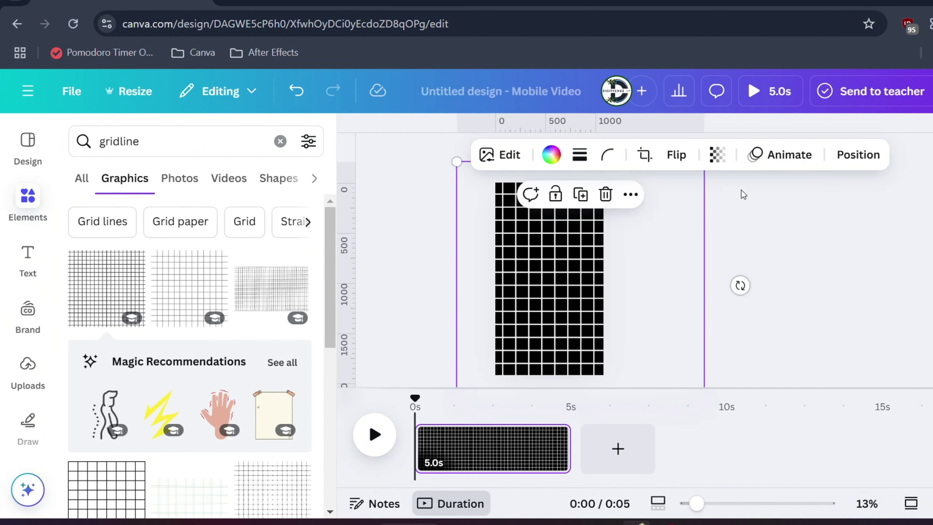
Set the grid's transparency to 23.
left_click(715, 156)
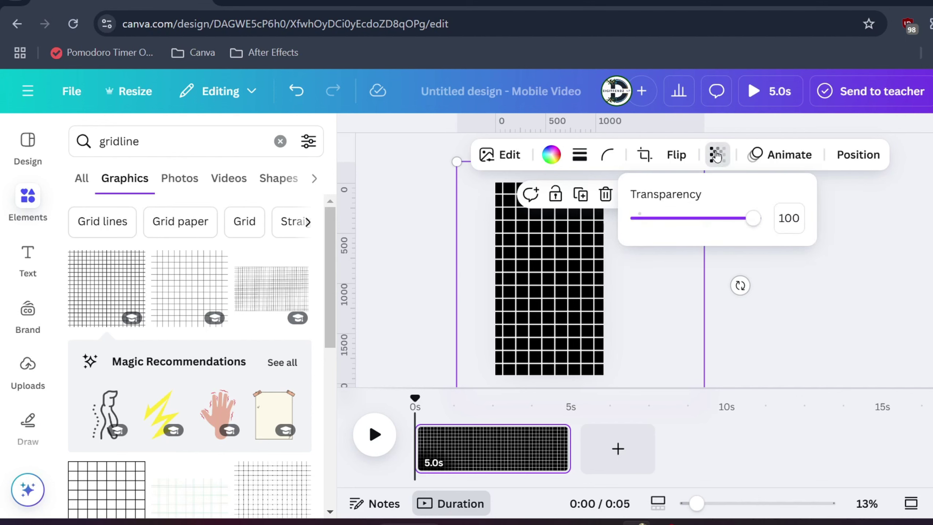
left_click_drag(753, 218, 665, 224)
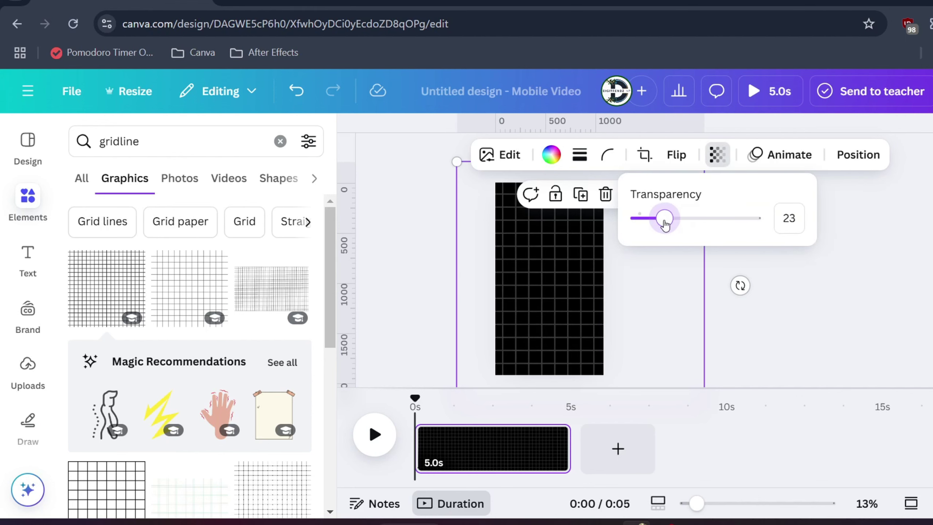
key("Escape")
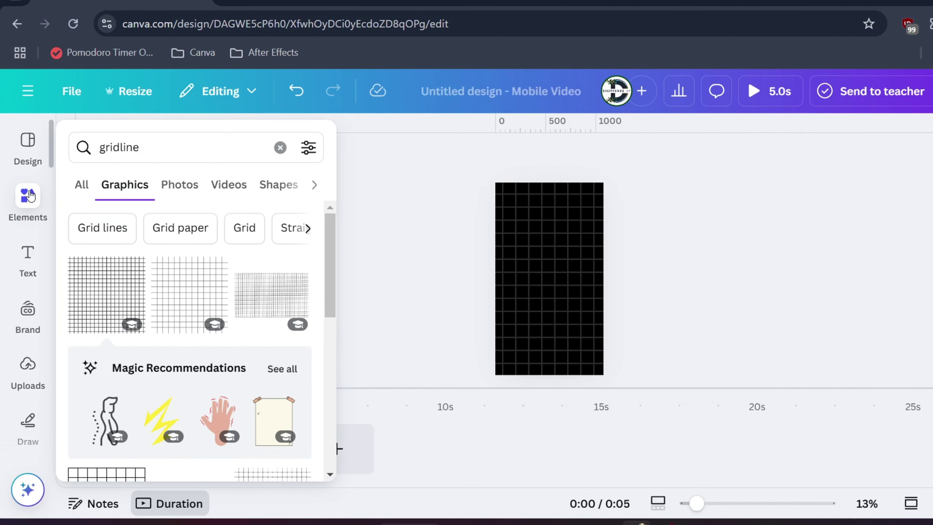
Search the graphics for "stick man" and filter the results to animated ones.
double_click(113, 141)
type("stik")
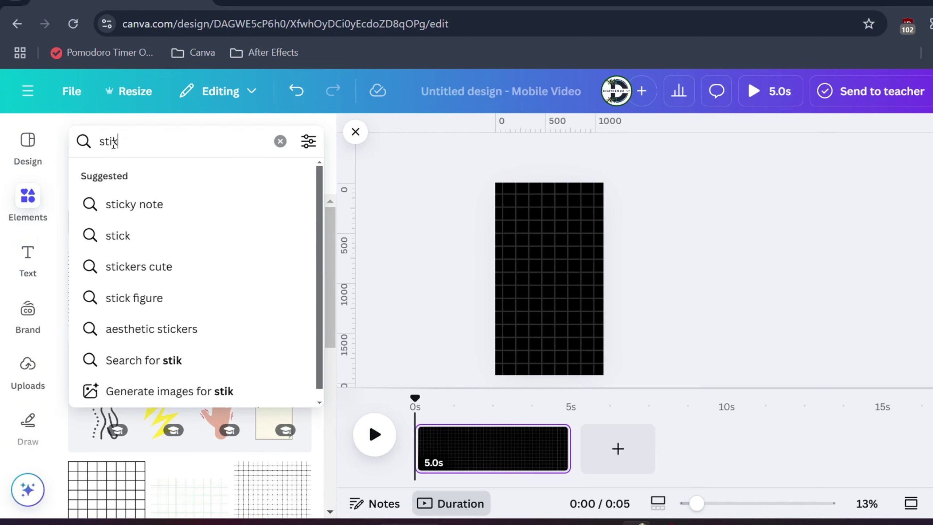
key("BackSpace")
type("ck man")
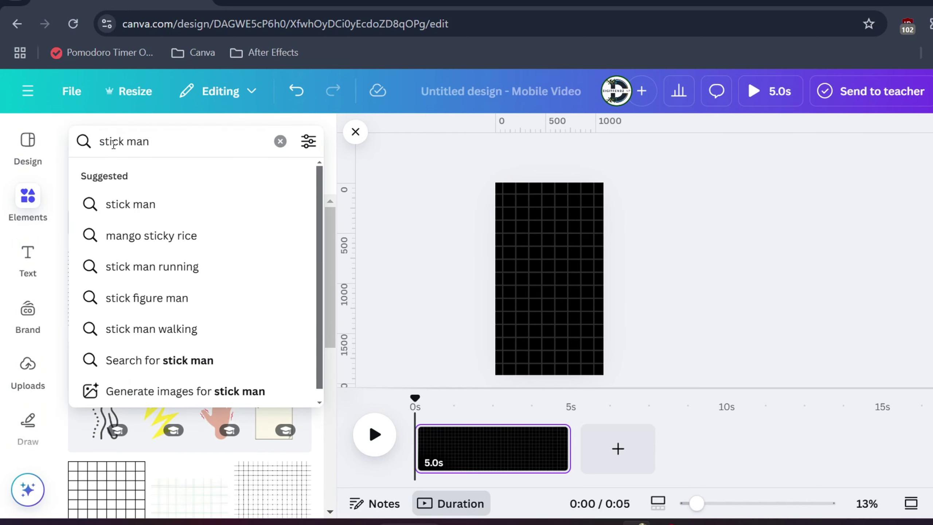
key("Return")
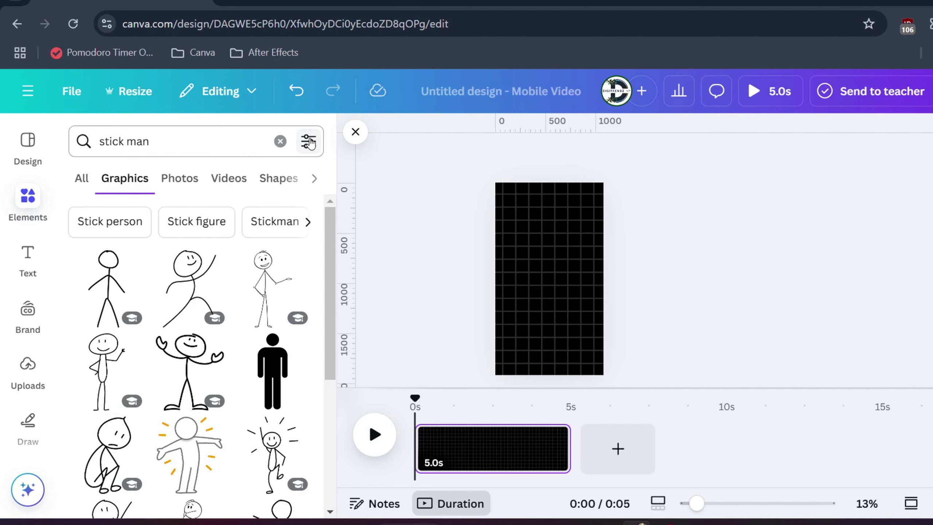
left_click(309, 142)
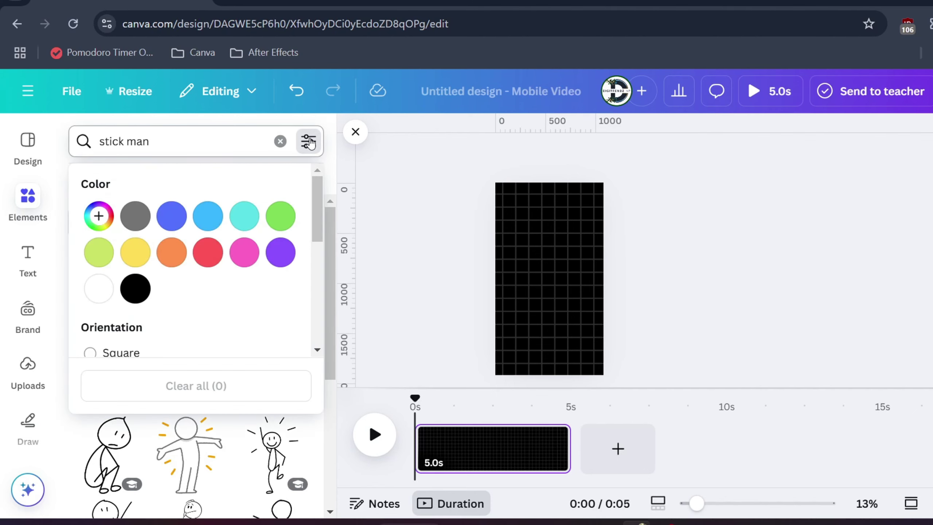
scroll(159, 316, "down", 4)
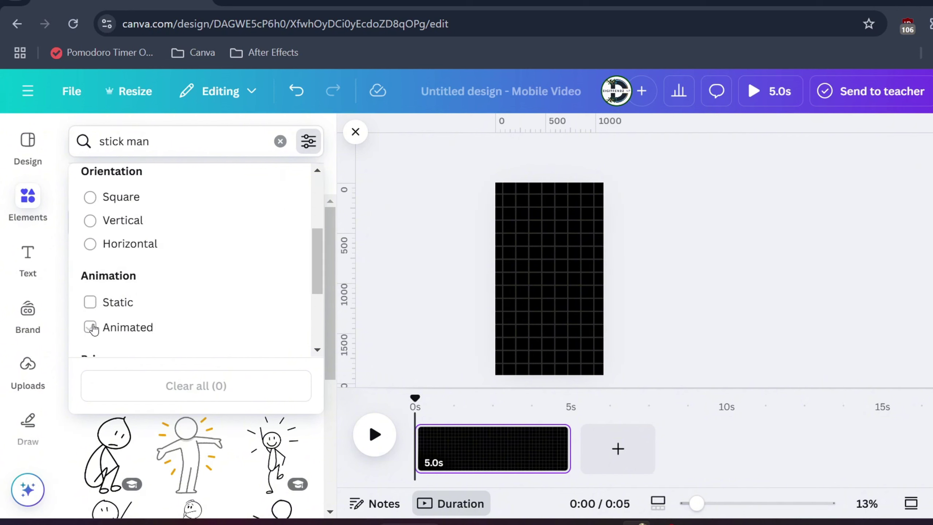
left_click(90, 327)
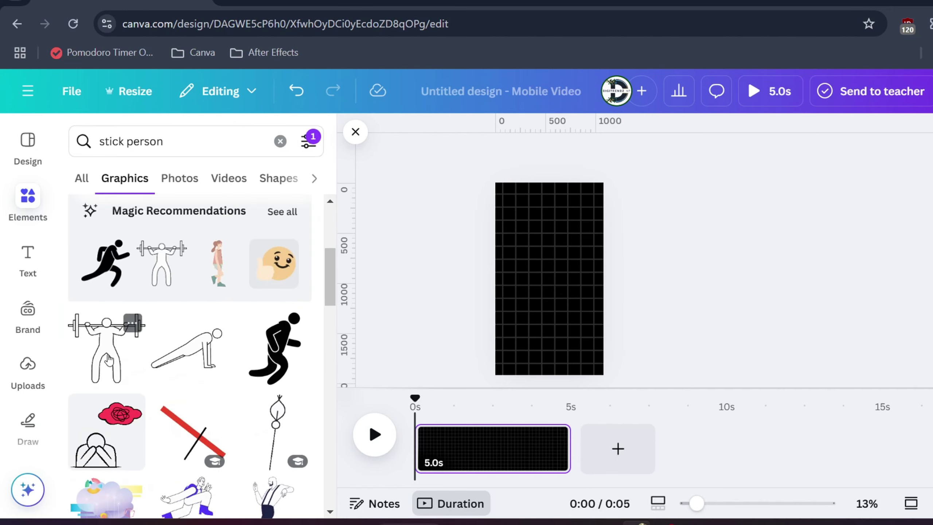
Add the animated stick figure lifting a barbell in white and scale it down slightly, centred just below the page's middle.
left_click(108, 360)
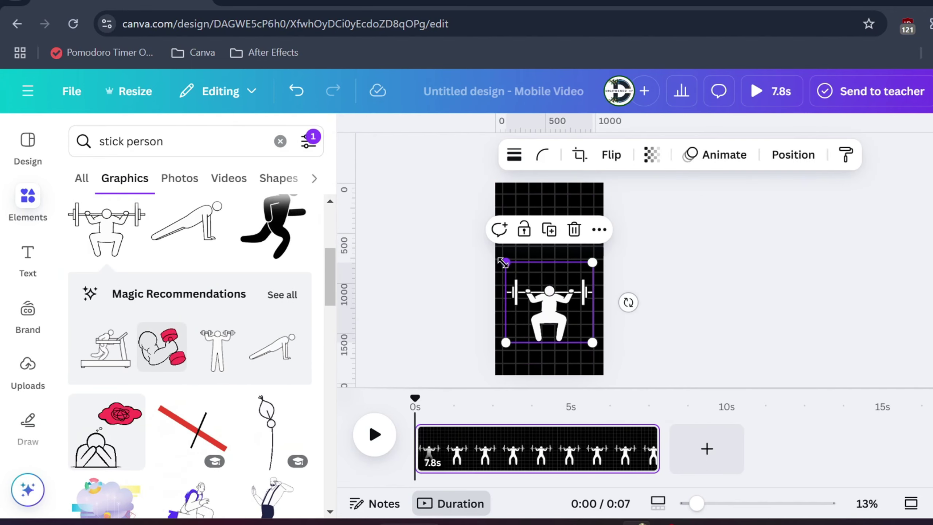
left_click_drag(505, 262, 514, 274)
left_click_drag(559, 307, 551, 308)
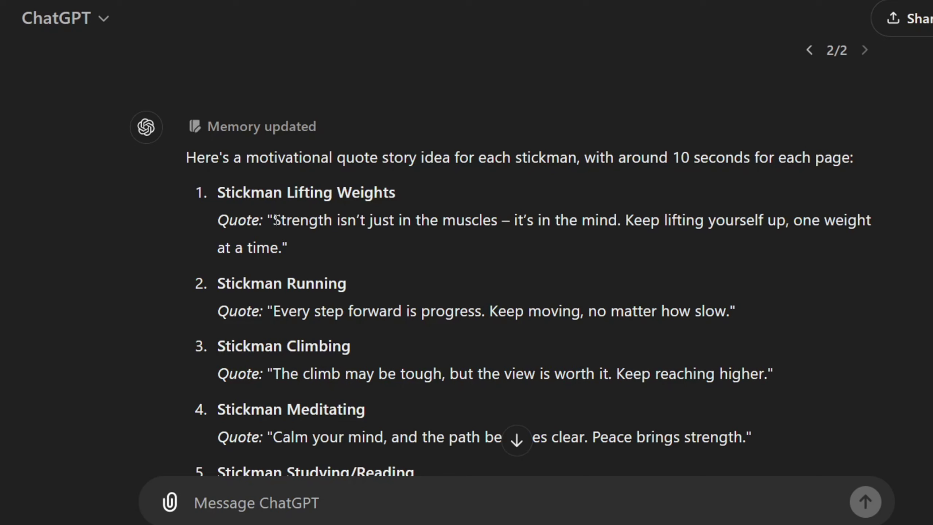
Copy the first sentence of the Stickman Lifting Weights quote from ChatGPT and add a new text box to the Canva page.
left_click_drag(274, 220, 611, 210)
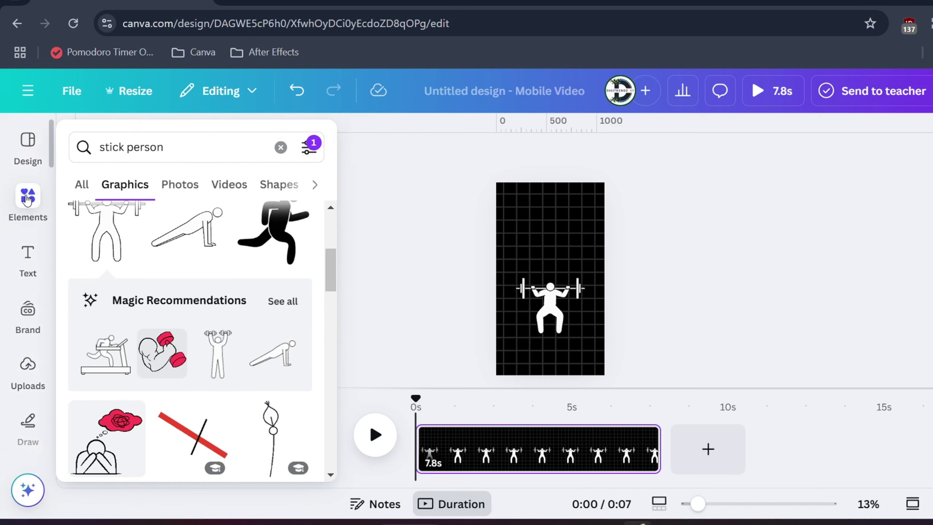
left_click(138, 145)
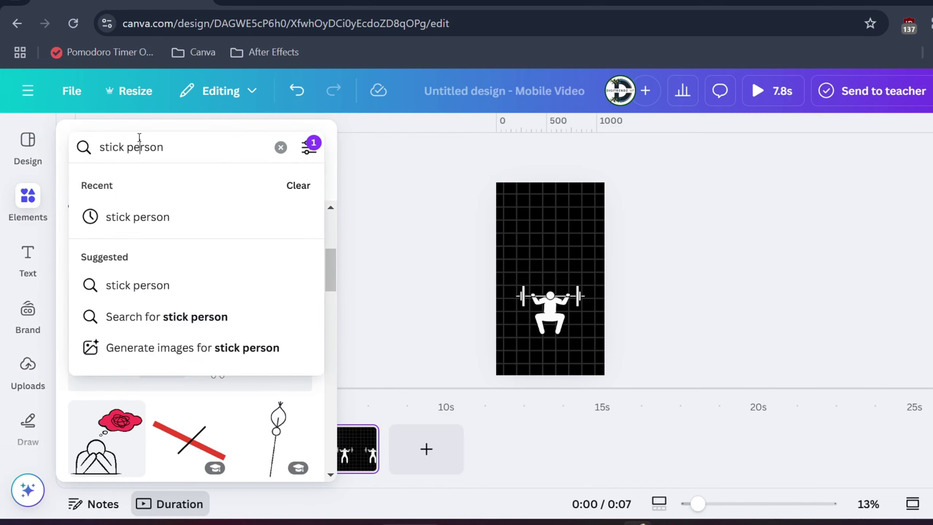
triple_click(139, 145)
type("tex")
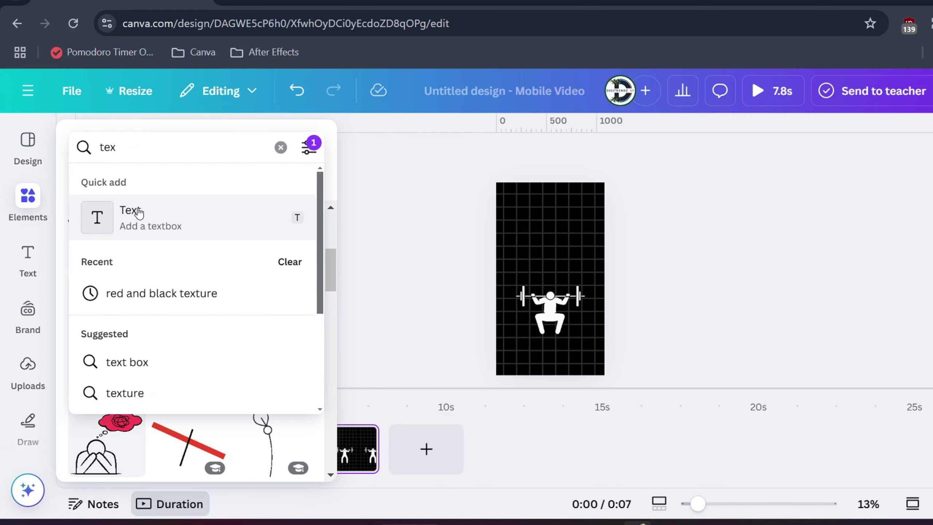
left_click(139, 213)
left_click(696, 302)
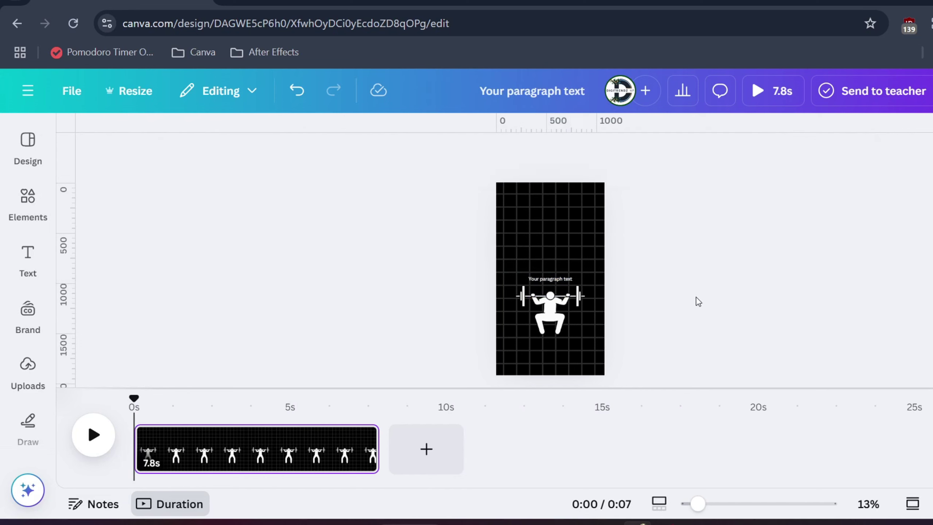
double_click(557, 279)
left_click_drag(527, 274, 509, 267)
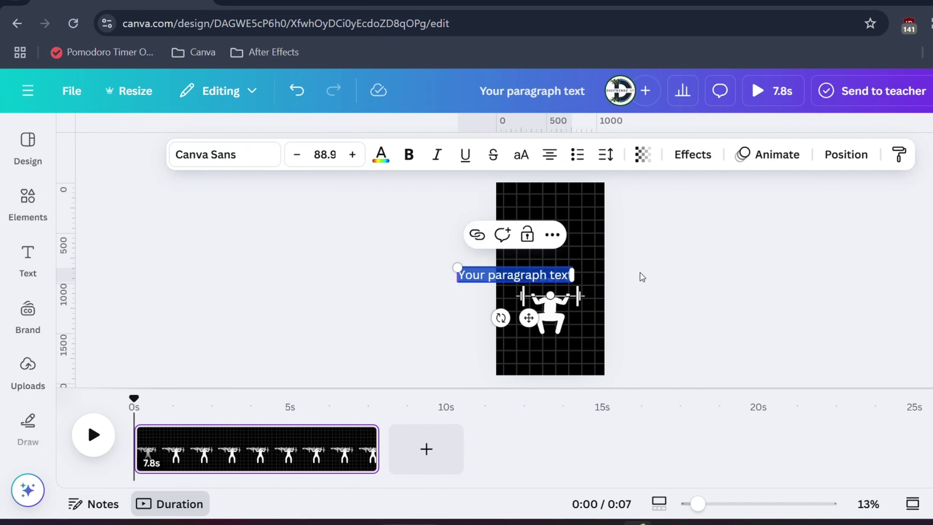
key("ctrl+z")
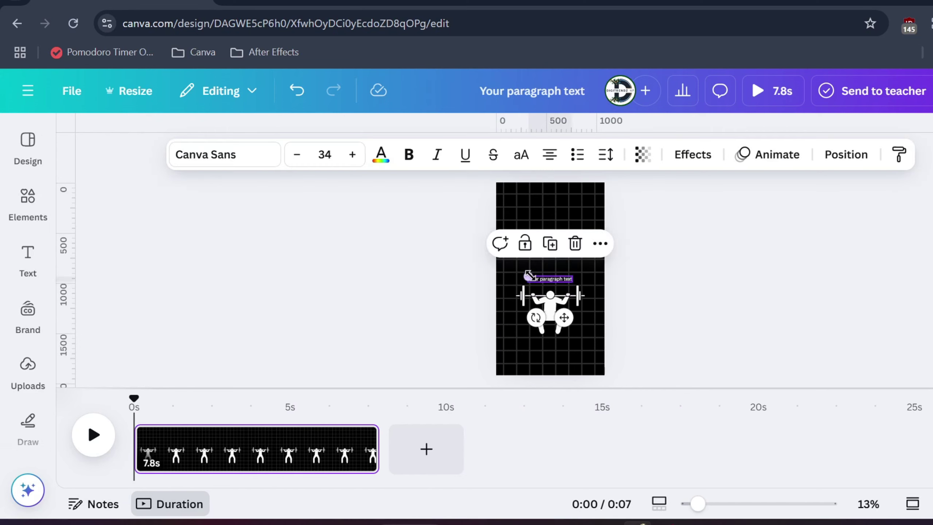
Scale the text to size 49 above the weightlifter and replace it with "Strength isn’t just in the muscles – it’s in the mind.".
left_click_drag(529, 275, 496, 223)
left_click(542, 225)
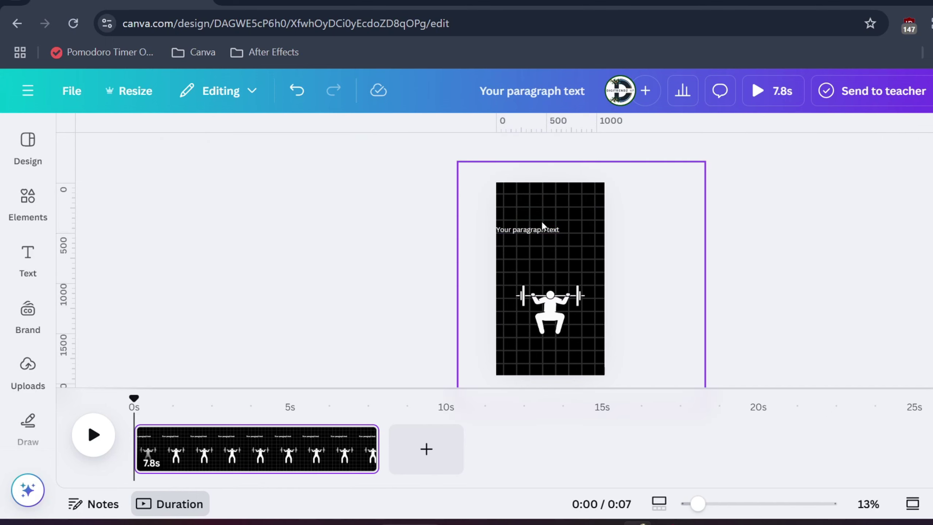
double_click(548, 231)
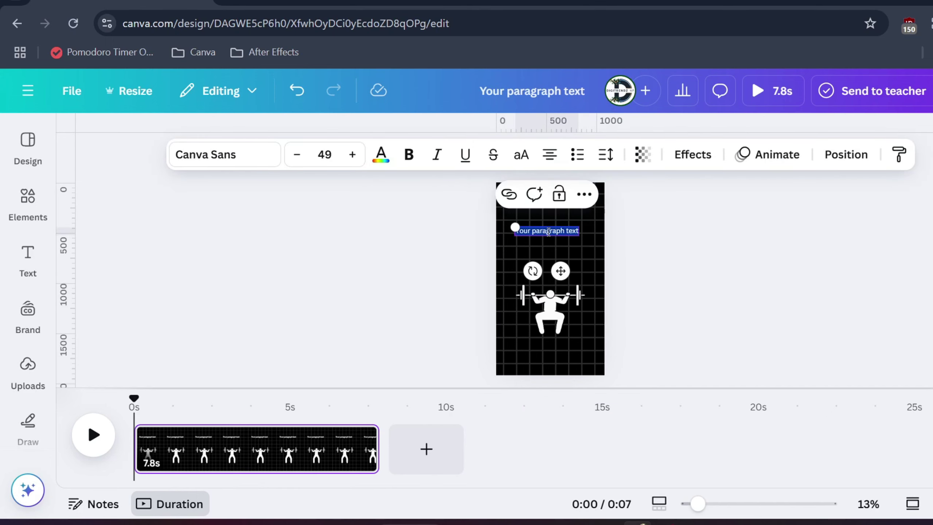
type("Strength isn’t just in the muscles – it’s in the mind.")
Colour the words "Strength" and "mind" amber from the brand palette and centre the quote horizontally on the page.
scroll(598, 230, "up", 2)
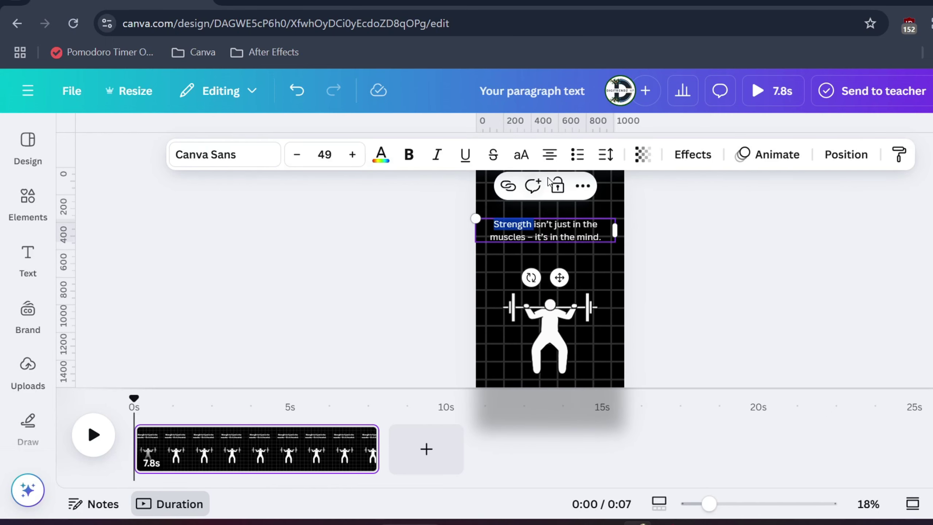
left_click(380, 155)
left_click(294, 419)
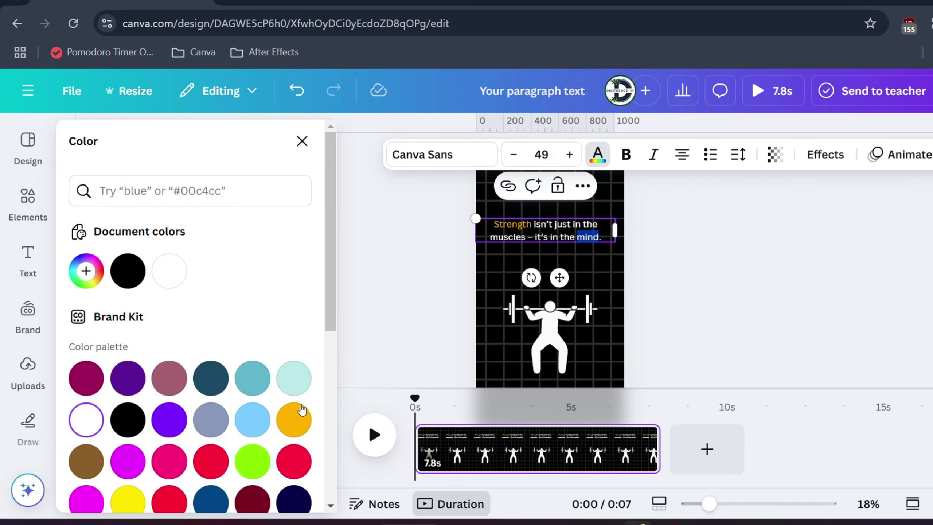
left_click(294, 419)
key("Escape")
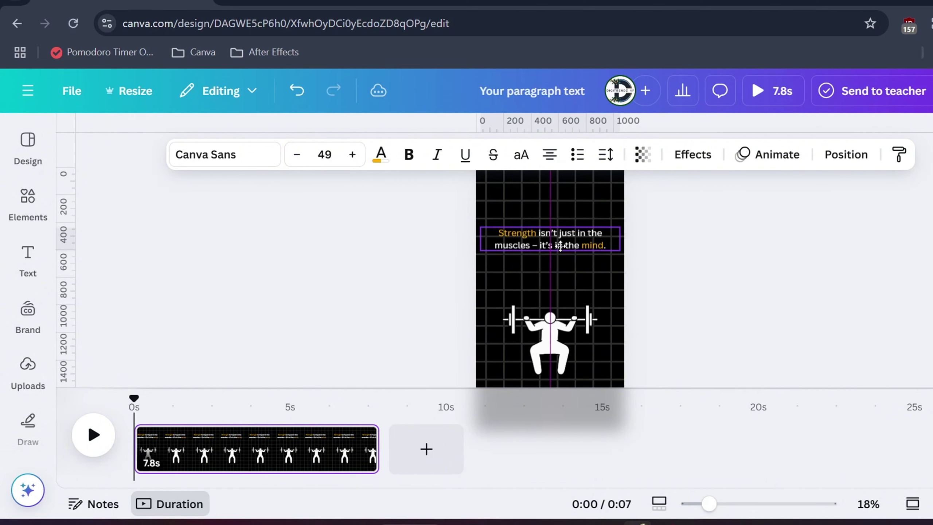
left_click(716, 287)
Trim the first page to 2.5 seconds and duplicate it.
scroll(703, 288, "down", 3)
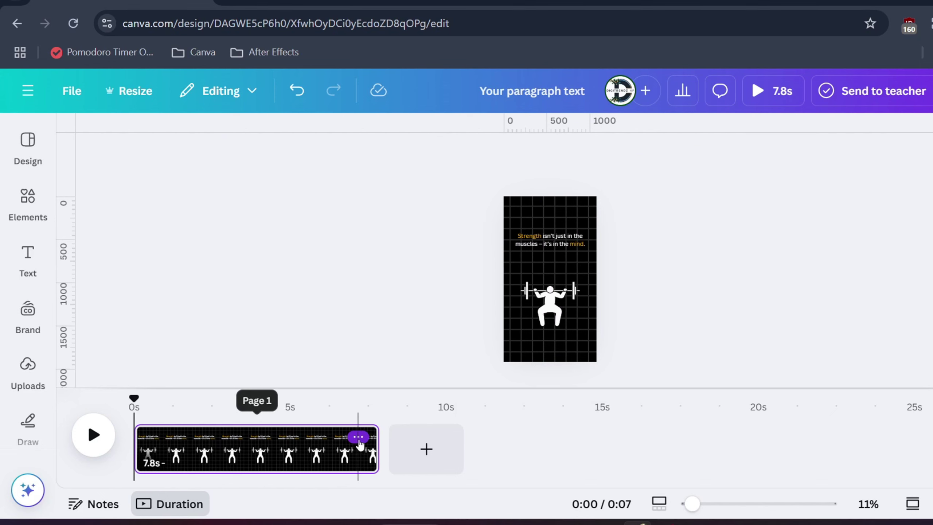
left_click_drag(370, 453, 211, 452)
left_click(192, 436)
left_click(290, 185)
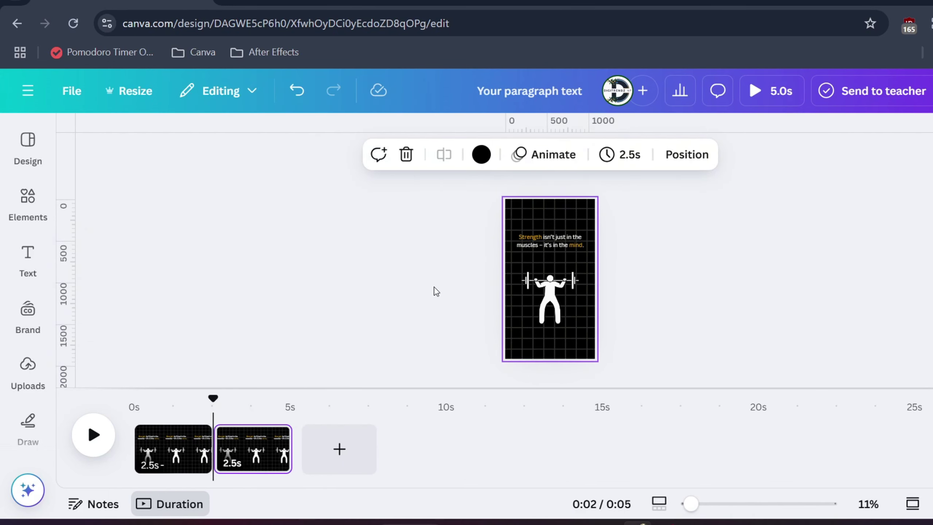
Delete the weightlifter and the quote text from the second page, leaving only the grid background.
left_click(545, 303)
key("Delete")
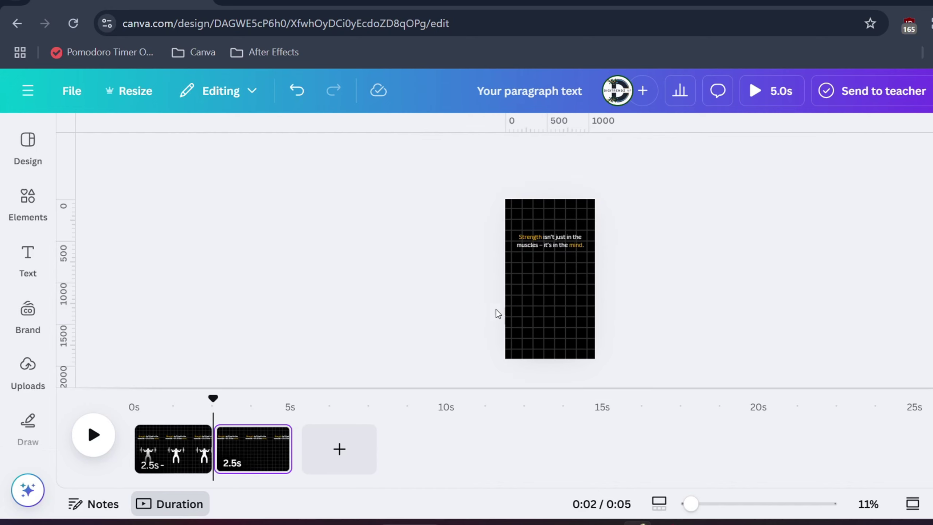
left_click(540, 244)
key("Delete")
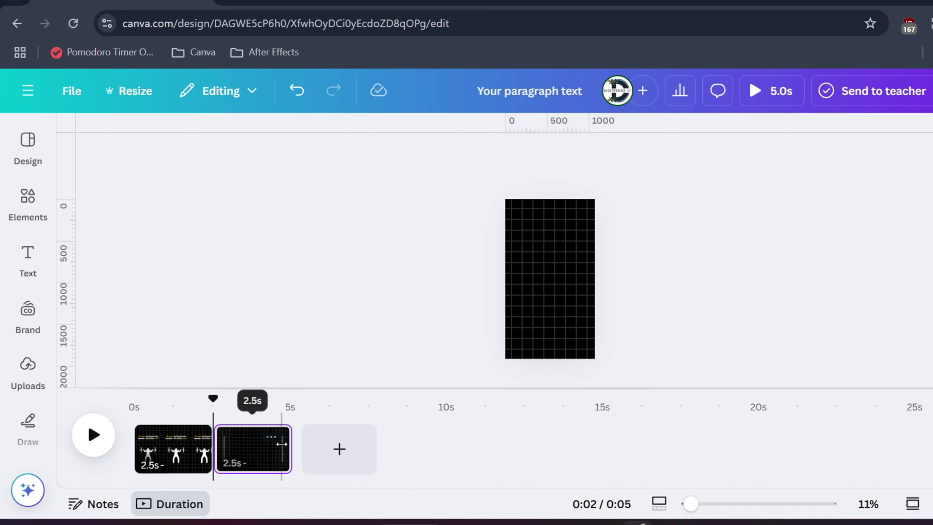
Duplicate the grid-only page three times to make five pages, and return to the first page.
left_click(269, 447)
left_click(271, 436)
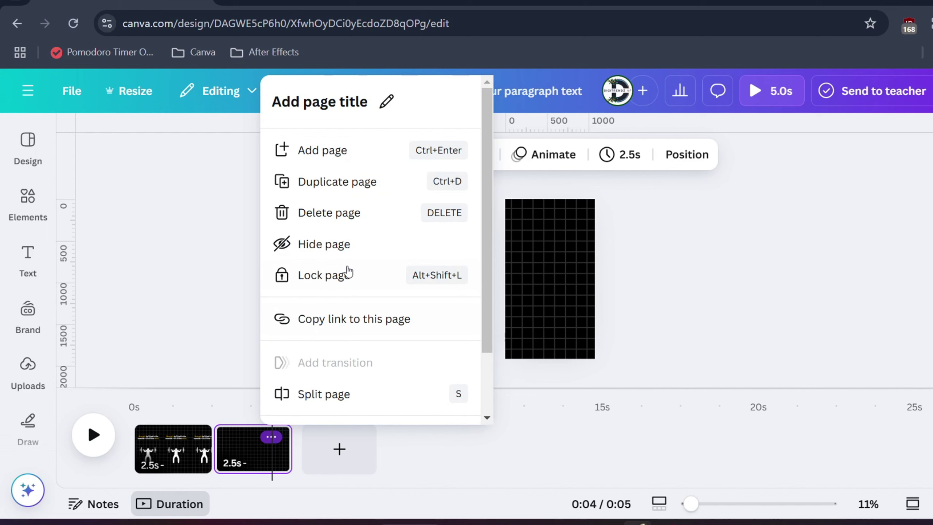
left_click(367, 183)
left_click(350, 437)
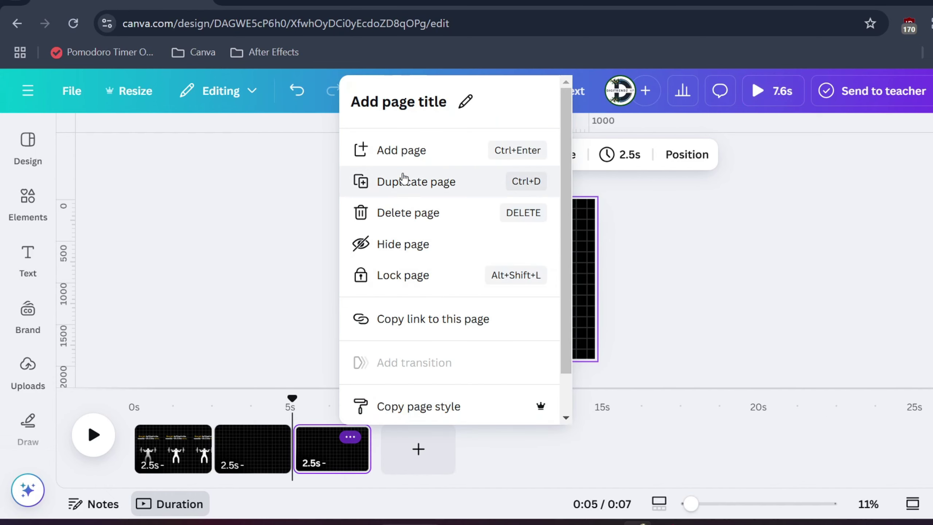
left_click(402, 181)
left_click(429, 438)
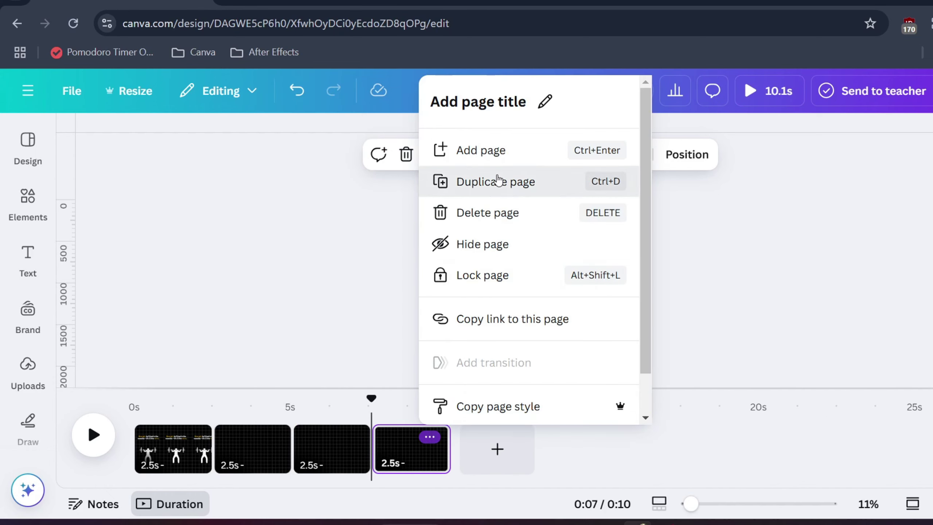
left_click(495, 181)
left_click(190, 466)
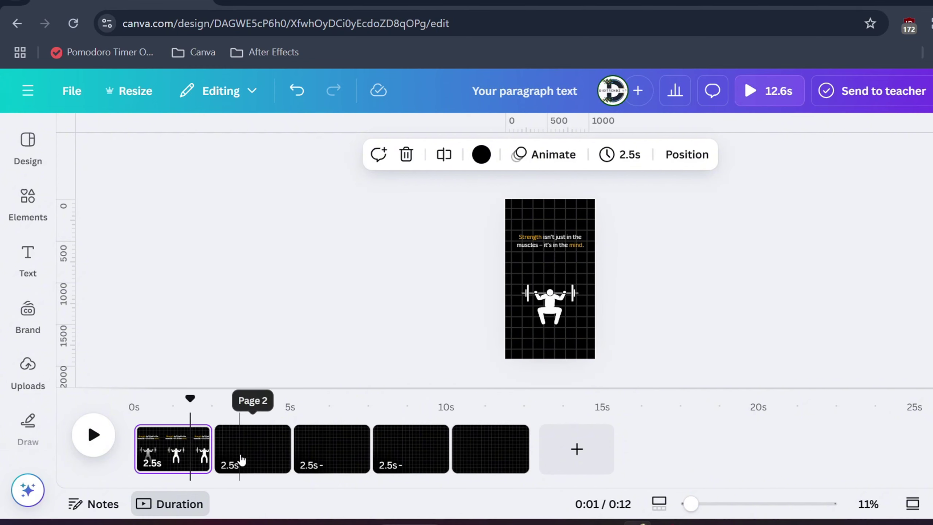
Add the animated push-up stick figure from the "stick person" graphics to the second page.
left_click(244, 460)
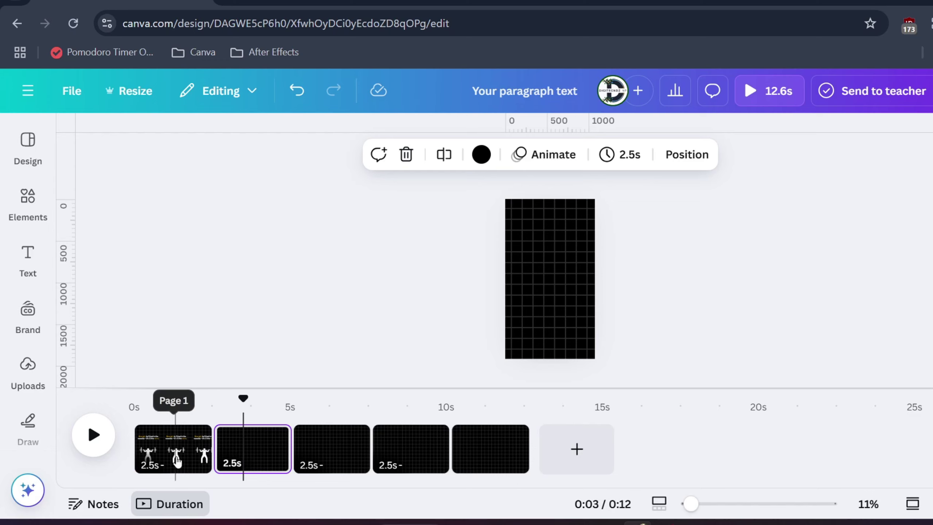
left_click(28, 201)
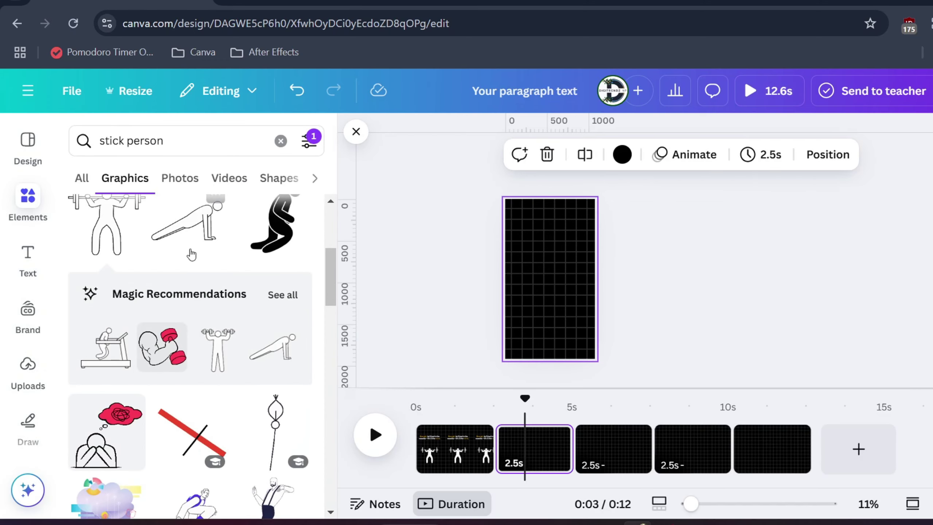
scroll(251, 256, "up", 4)
scroll(251, 256, "up", 3)
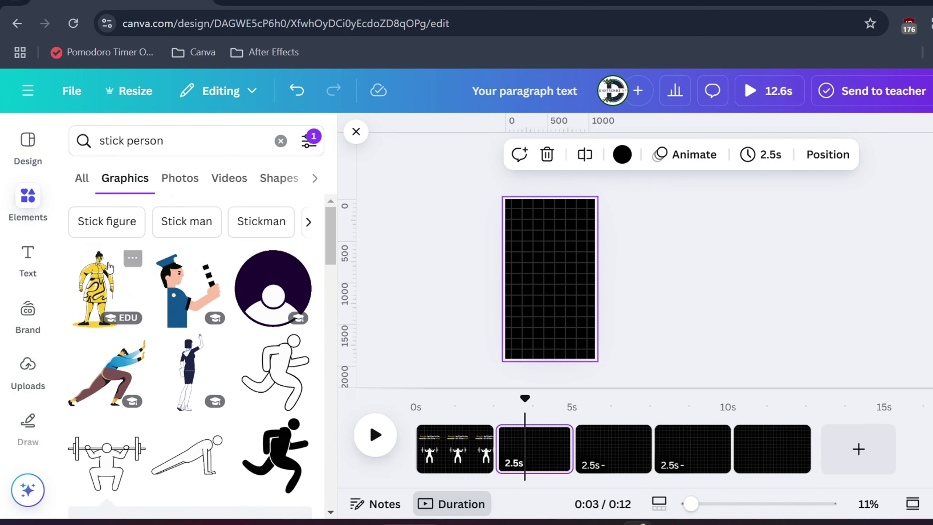
scroll(186, 388, "down", 2)
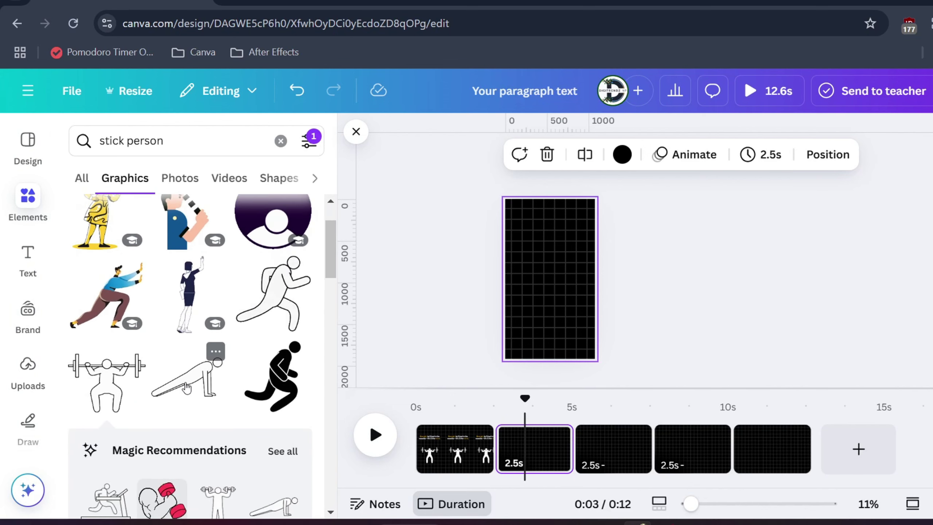
left_click(187, 388)
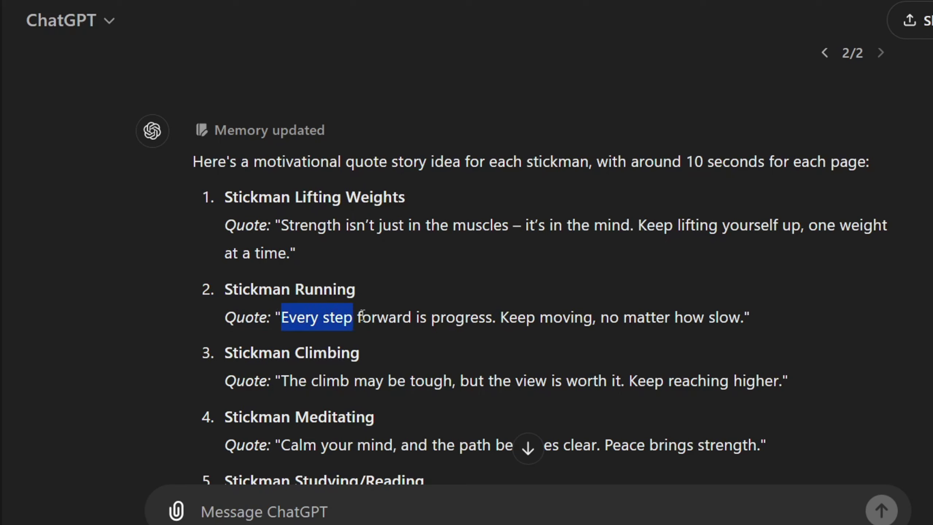
Copy "Every step forward is progress" from the ChatGPT quote list and place it as text above the push-up figure in Canva.
left_click_drag(327, 317, 484, 316)
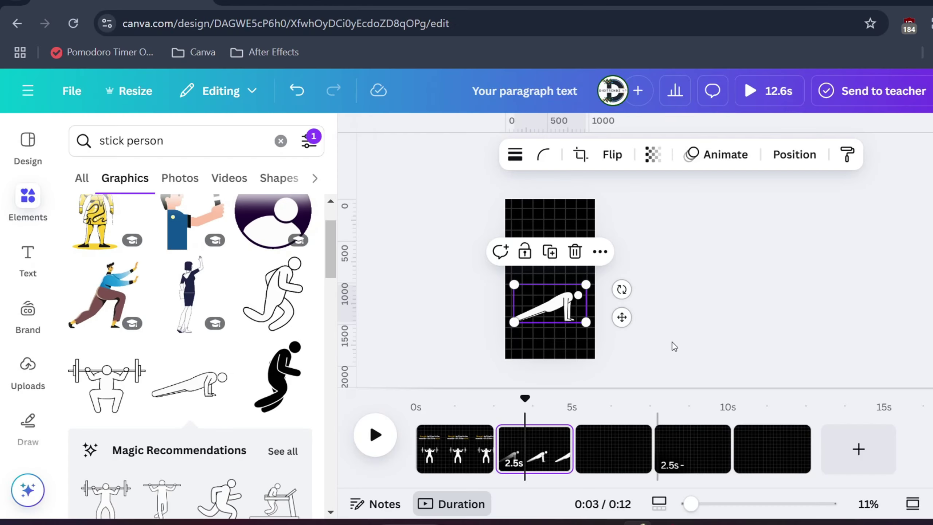
left_click(670, 344)
left_click(545, 257)
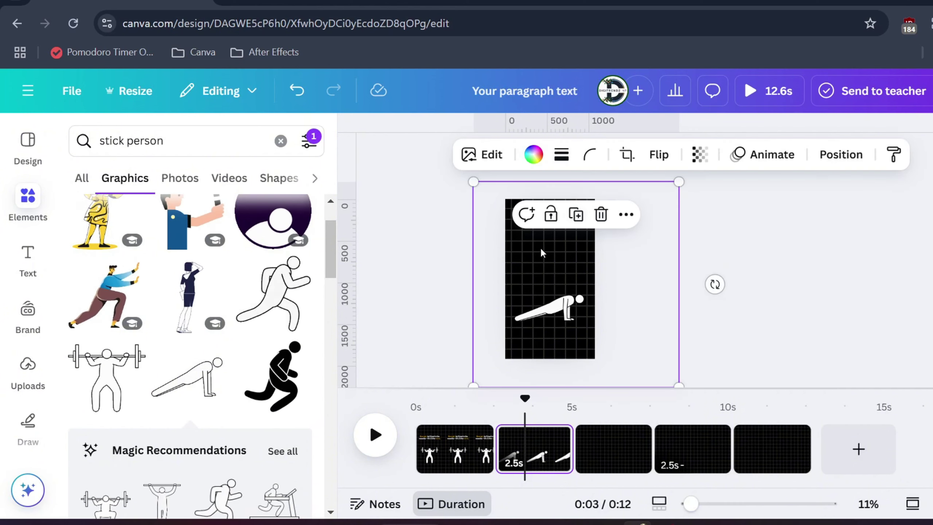
key("t")
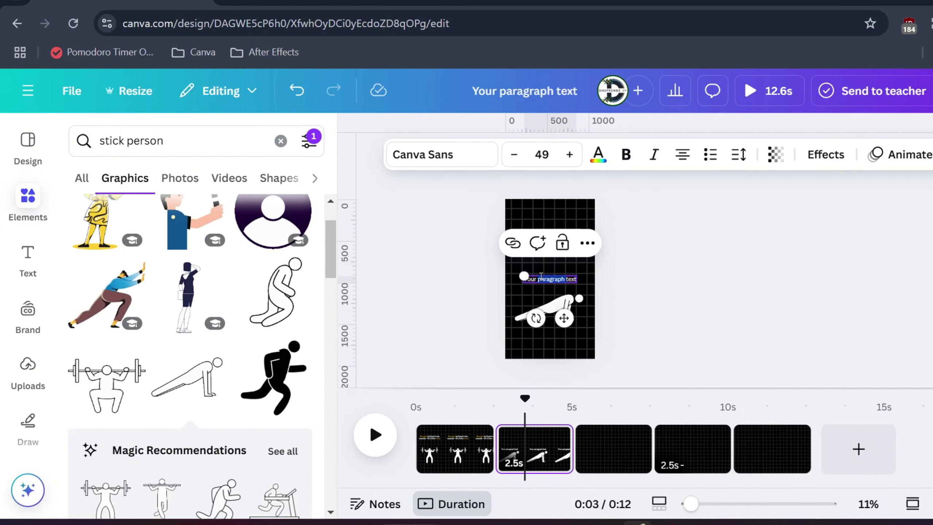
type("Every step forward is progress")
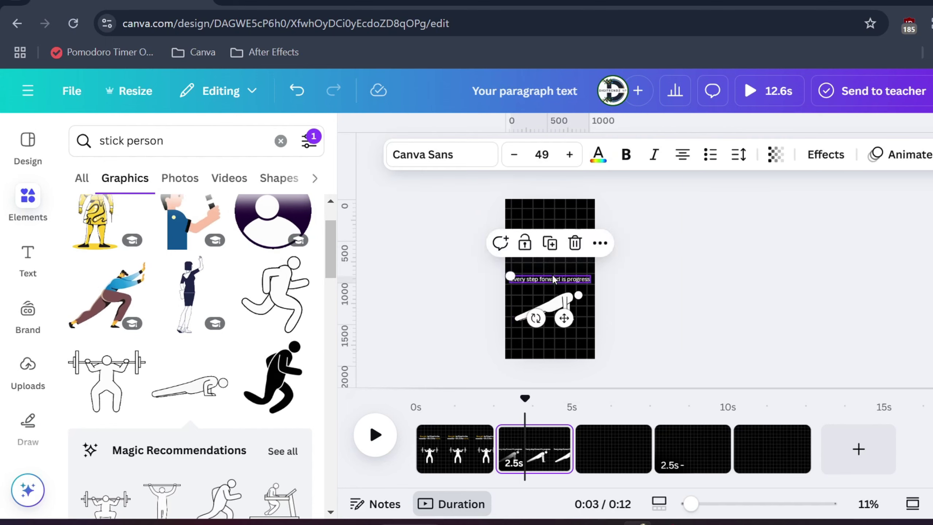
left_click_drag(551, 273, 552, 231)
Apply the Ascend text animation to the quote on the first page.
left_click(445, 448)
scroll(591, 301, "up", 2)
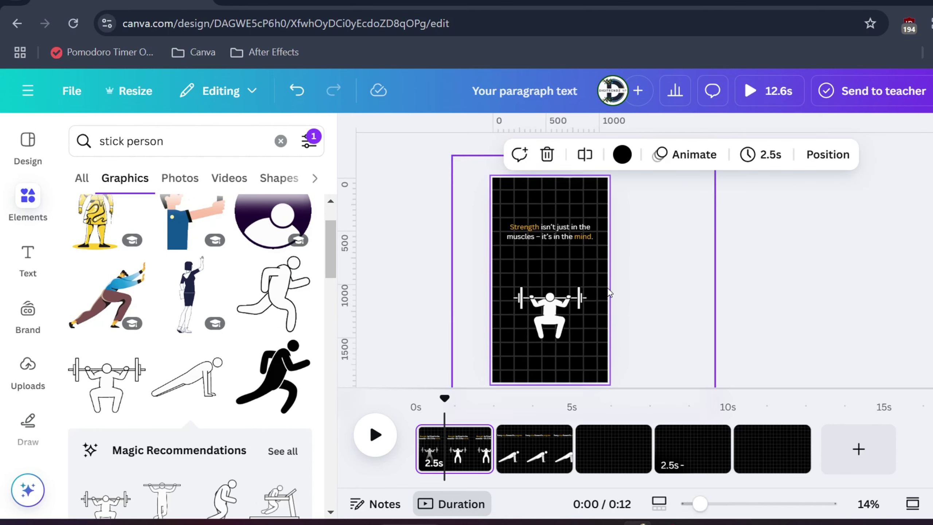
left_click(563, 221)
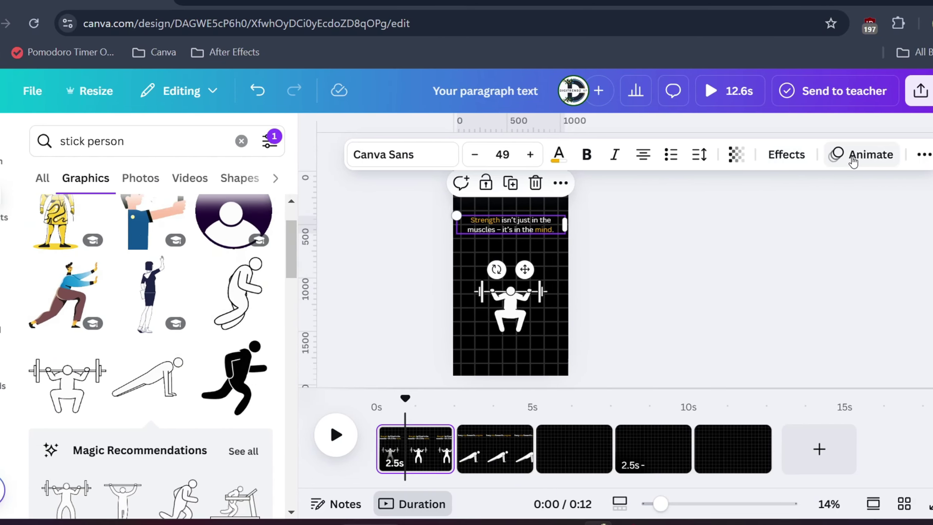
left_click(818, 154)
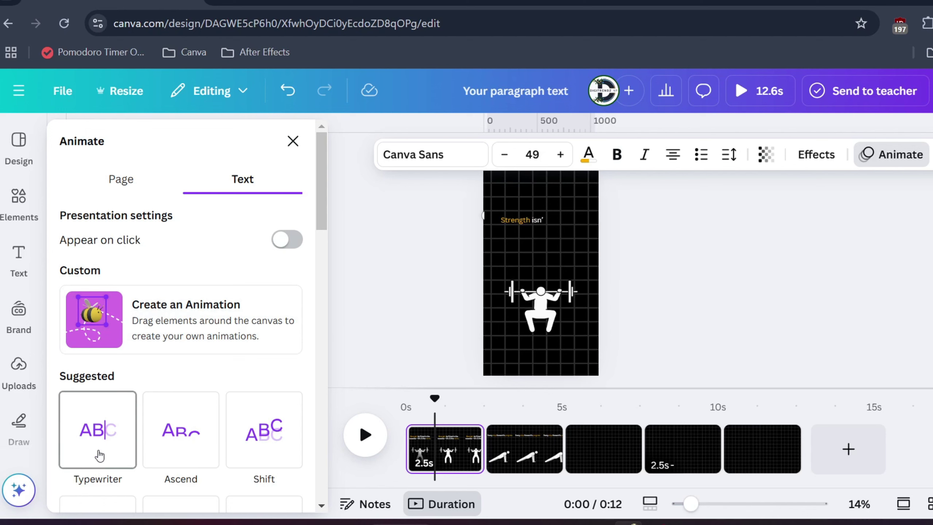
scroll(100, 452, "down", 2)
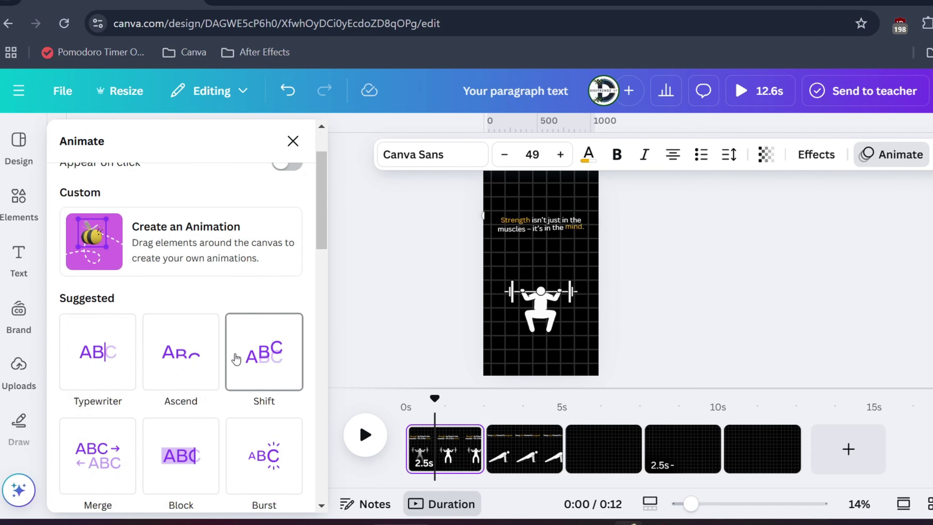
scroll(100, 448, "down", 2)
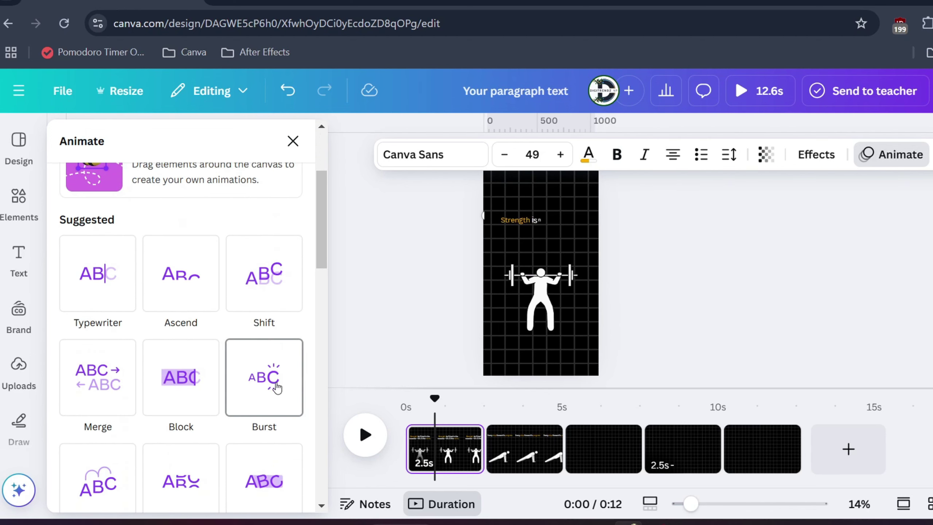
scroll(205, 403, "down", 2)
scroll(184, 426, "down", 3)
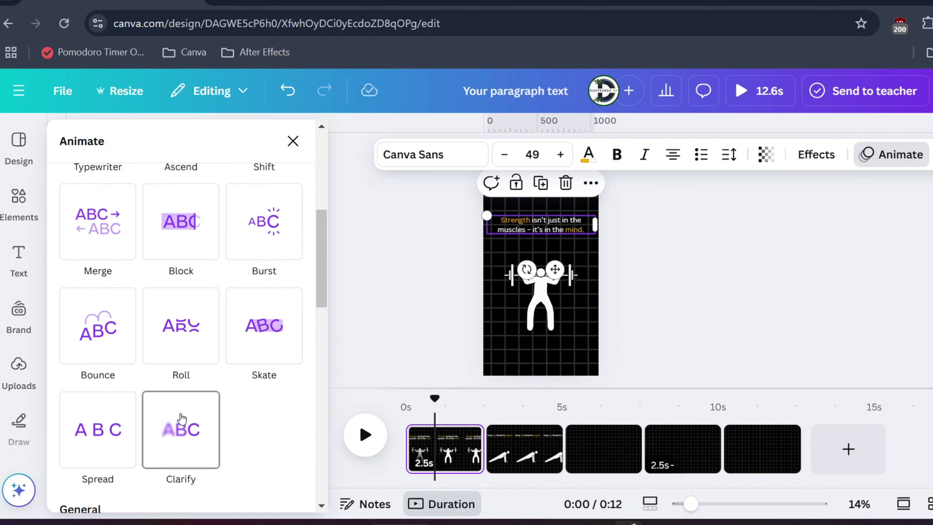
scroll(184, 267, "down", 4)
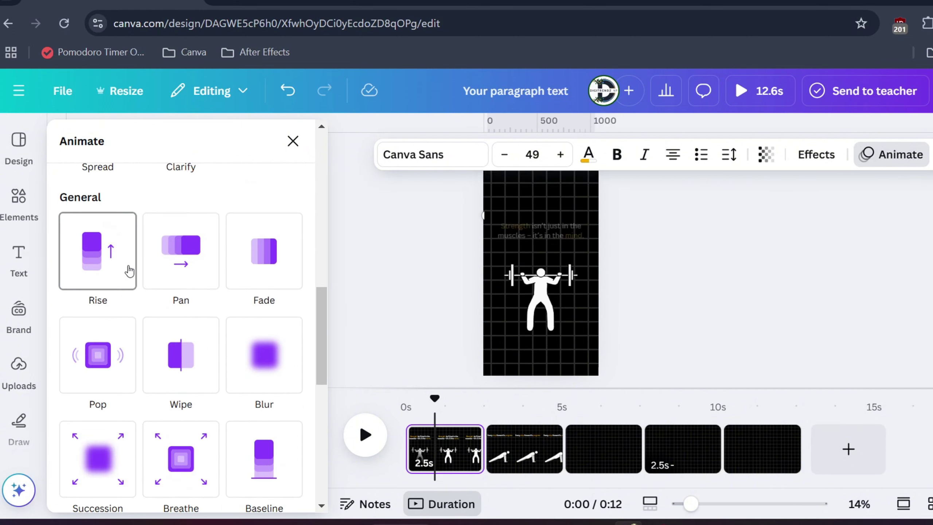
scroll(167, 250, "up", 8)
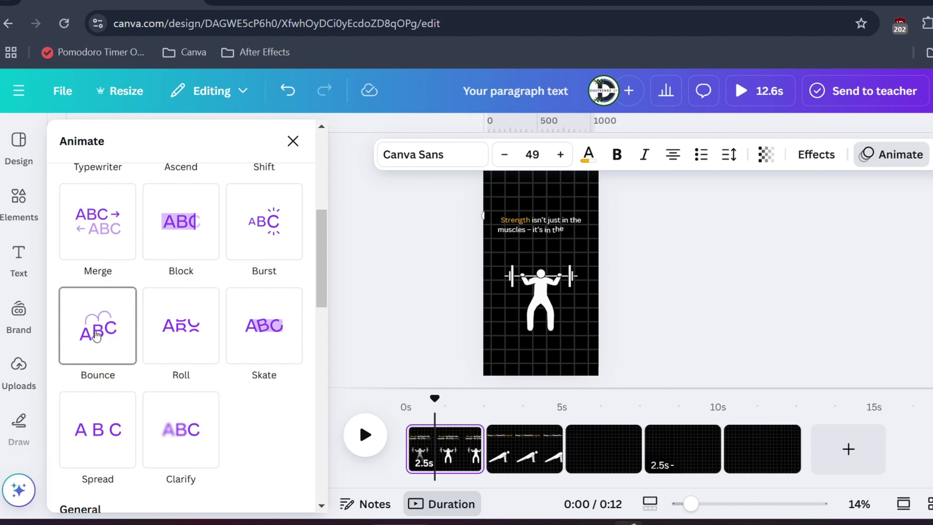
scroll(273, 362, "up", 4)
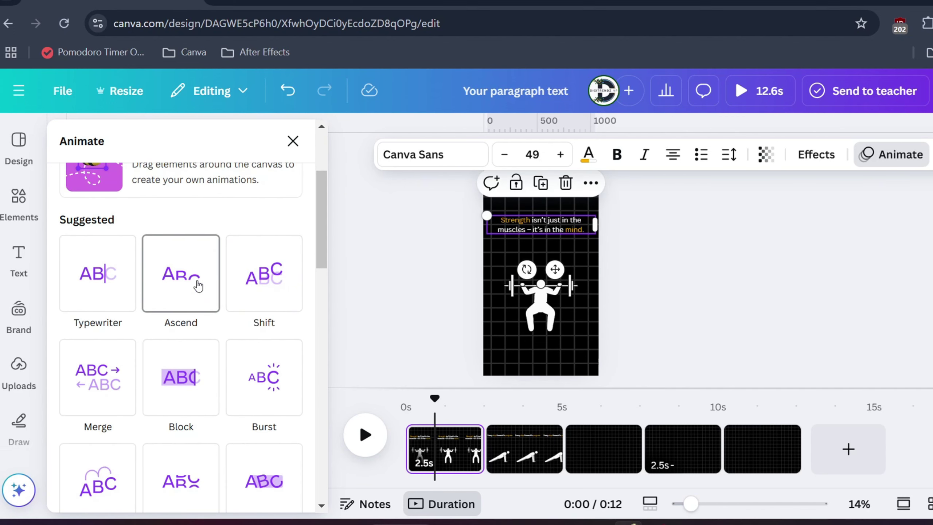
left_click(198, 285)
scroll(147, 422, "down", 2)
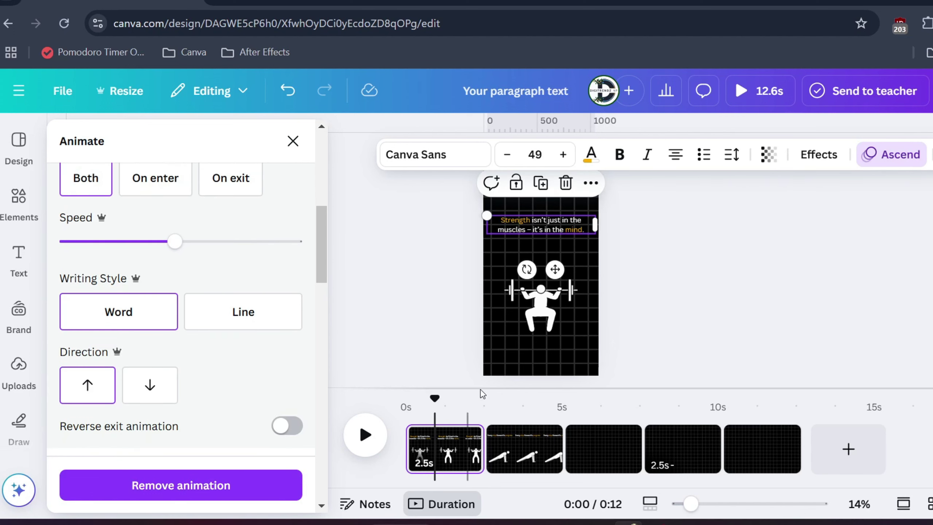
Apply the Blur animation to the weightlifter figure on the first page.
left_click(547, 312)
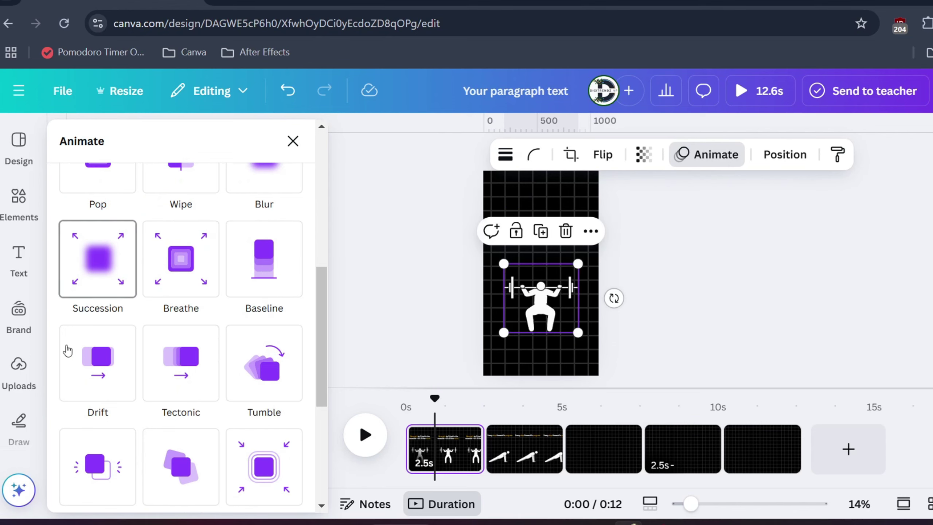
scroll(263, 308, "up", 4)
left_click(276, 310)
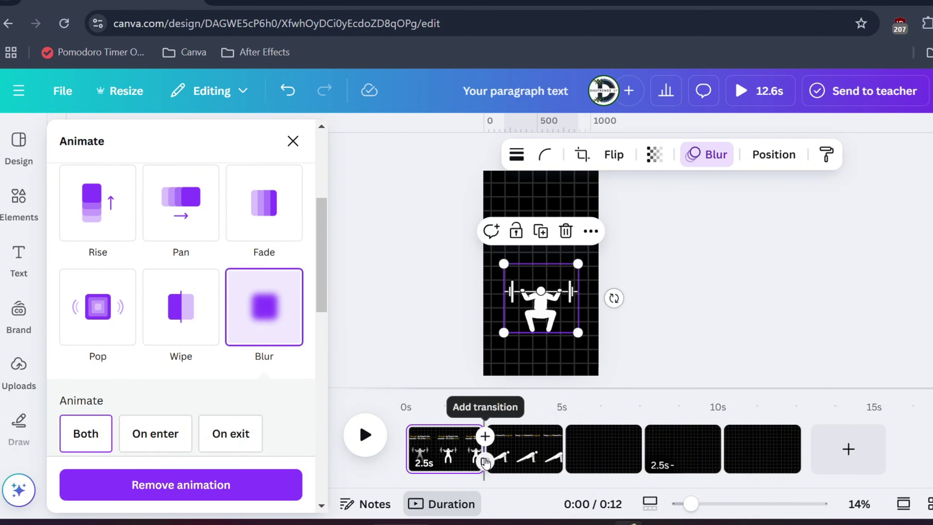
Add a Flow transition between the first and second pages.
left_click(484, 461)
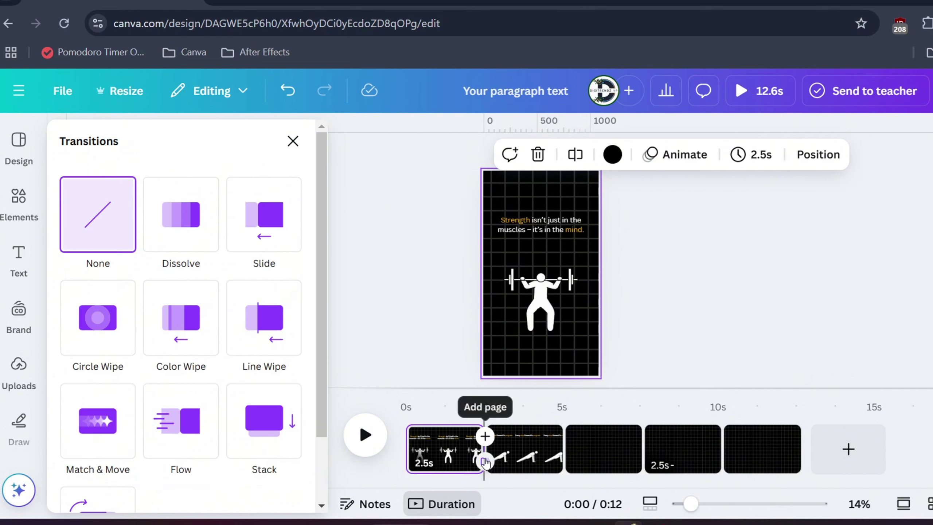
left_click(458, 402)
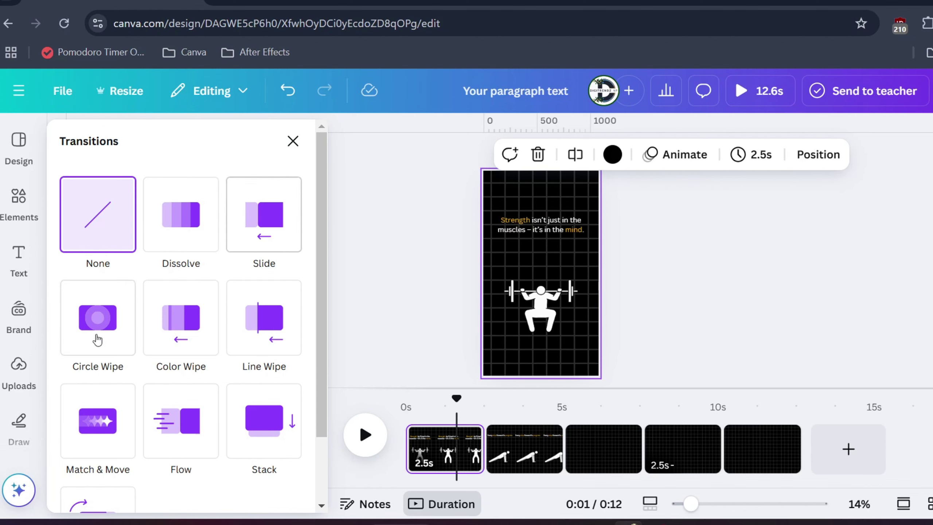
left_click(186, 420)
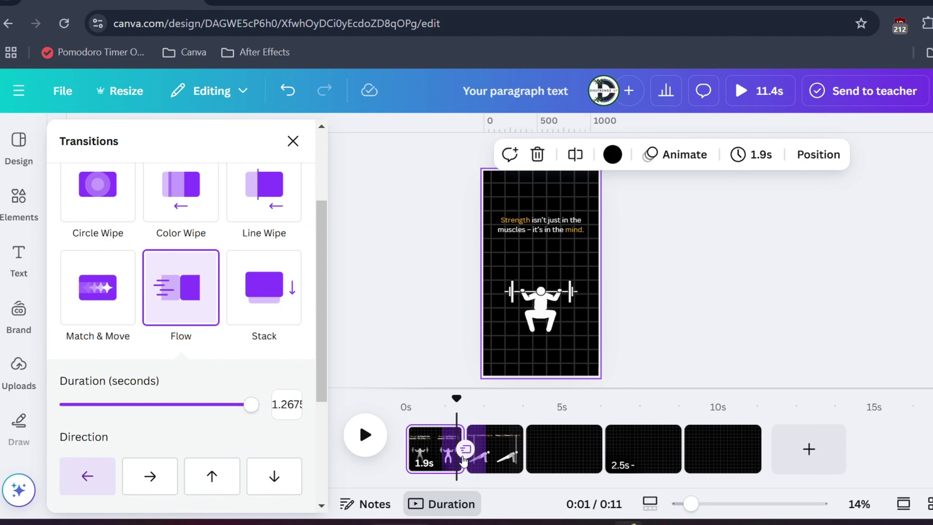
For the third page, search the graphics for "stick person" and filter the results to animated ones.
left_click(545, 448)
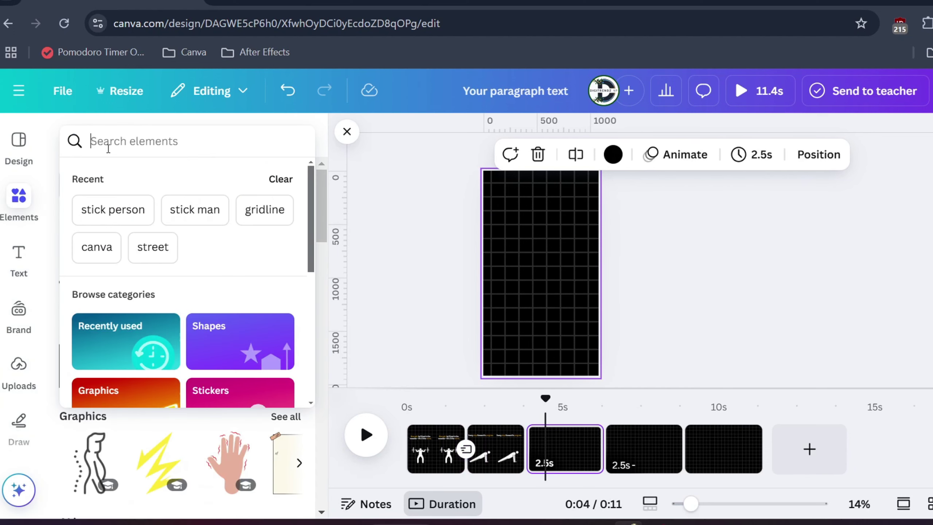
left_click(120, 224)
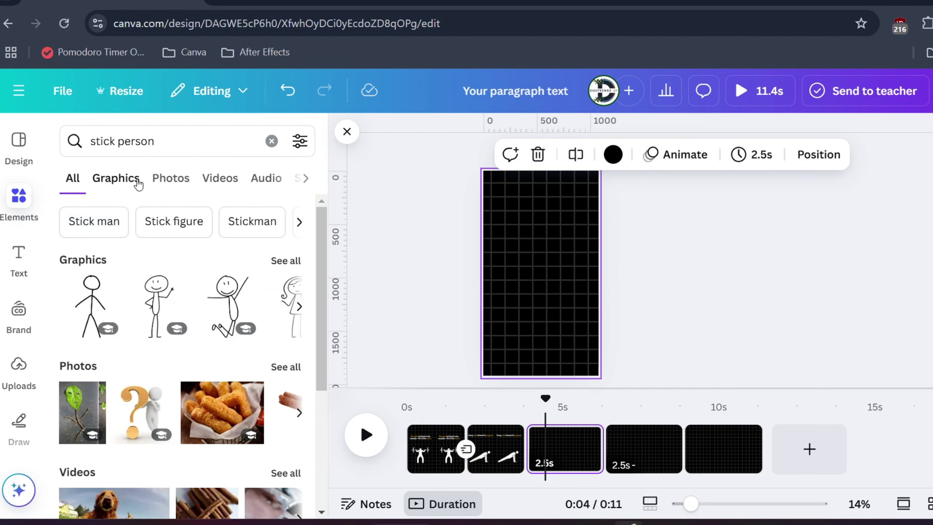
left_click(137, 181)
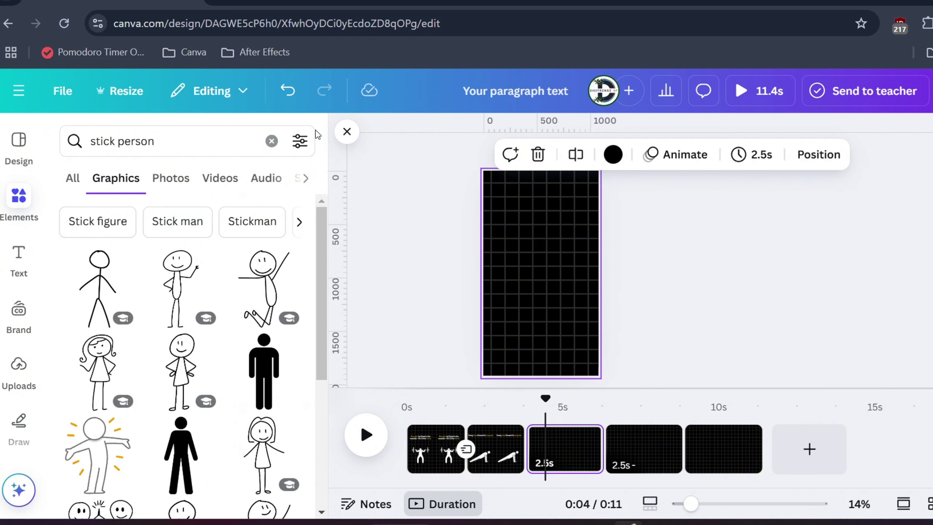
left_click(298, 144)
scroll(141, 273, "down", 4)
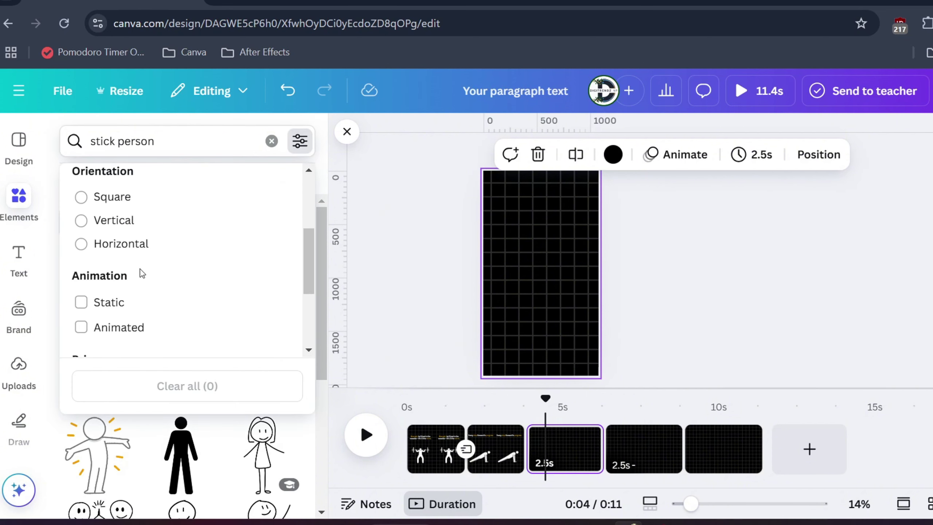
left_click(87, 328)
left_click(375, 289)
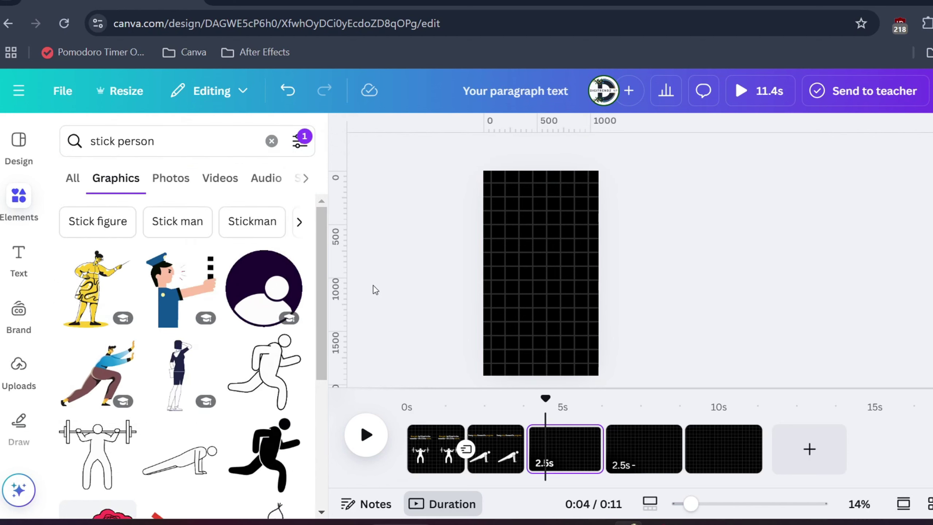
Add the animated purple circle avatar graphic to the third page, shrink it and position it around the middle of the page.
left_click(254, 296)
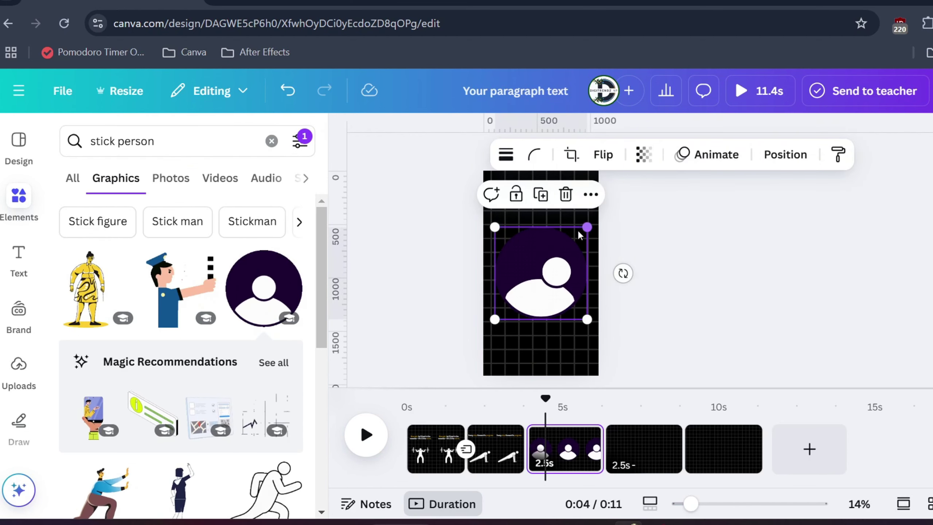
left_click_drag(578, 235, 578, 246)
left_click_drag(495, 238, 504, 252)
left_click_drag(544, 290, 538, 282)
Add the graphic of a worried figure with a red thought cloud to the third page and recolour its black lines white.
scroll(154, 415, "down", 10)
scroll(146, 393, "up", 5)
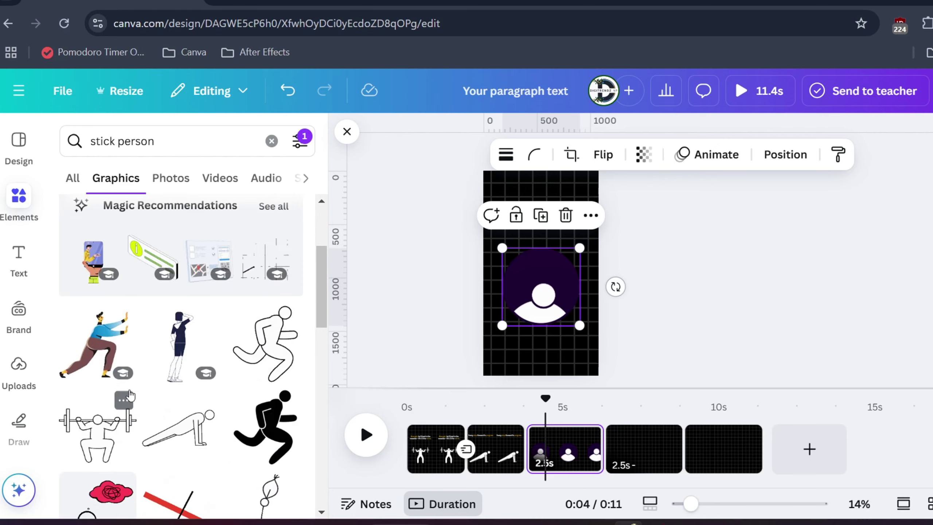
left_click(98, 492)
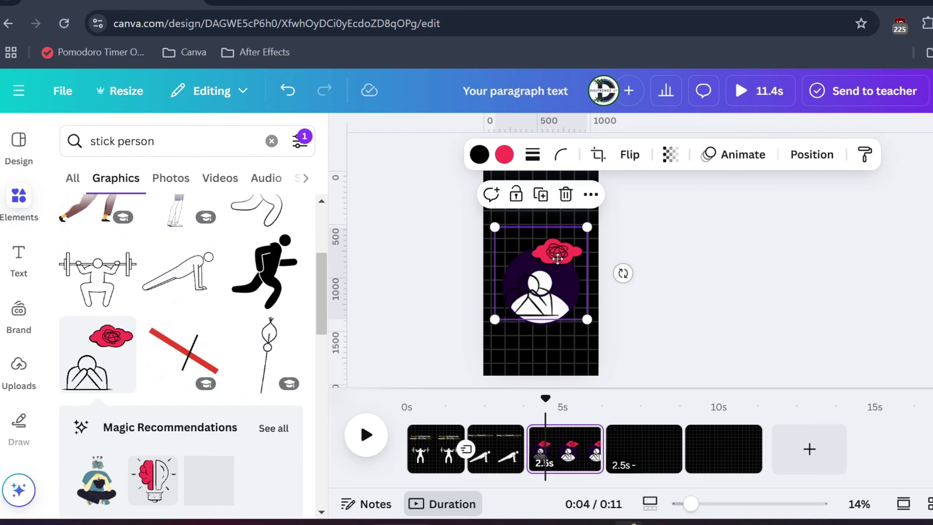
left_click_drag(557, 258, 553, 227)
left_click(479, 154)
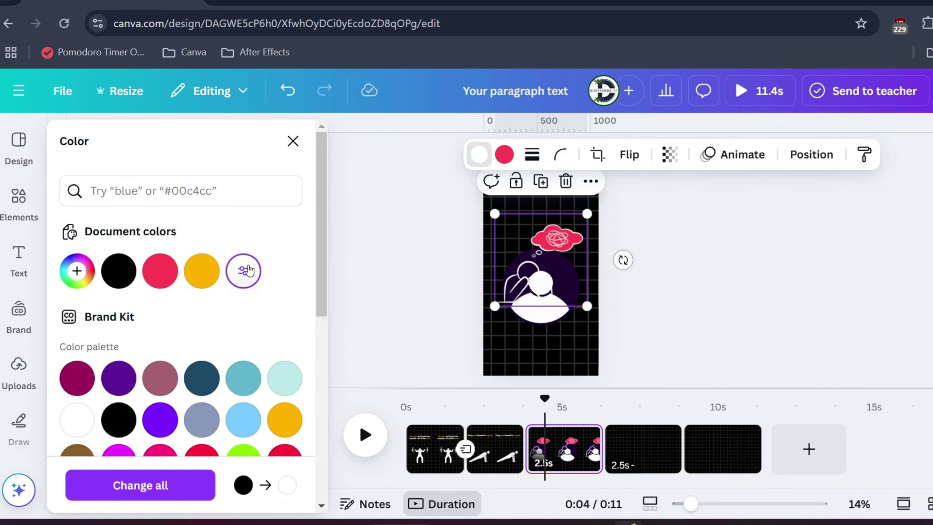
left_click(682, 256)
Move the worried figure higher on the third page, show its element timing and trim its duration to 1.5 s.
left_click_drag(556, 241, 567, 198)
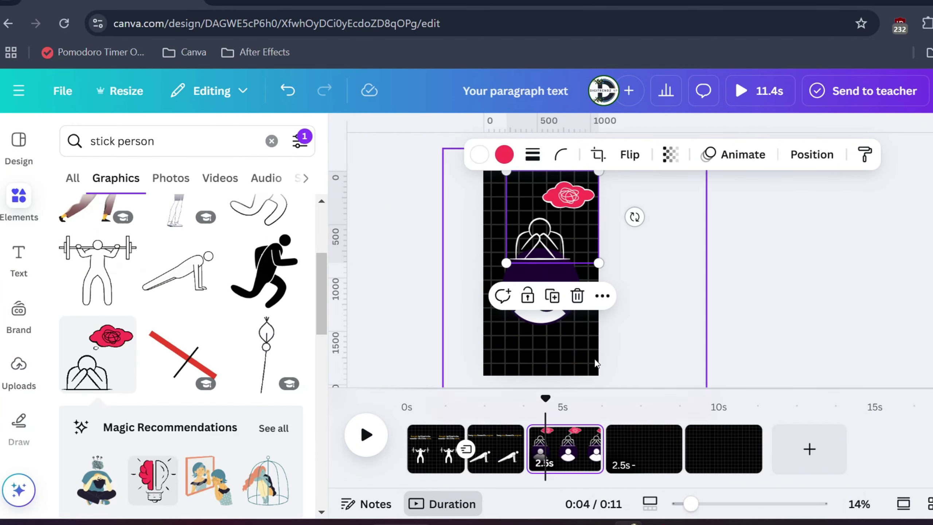
right_click(545, 249)
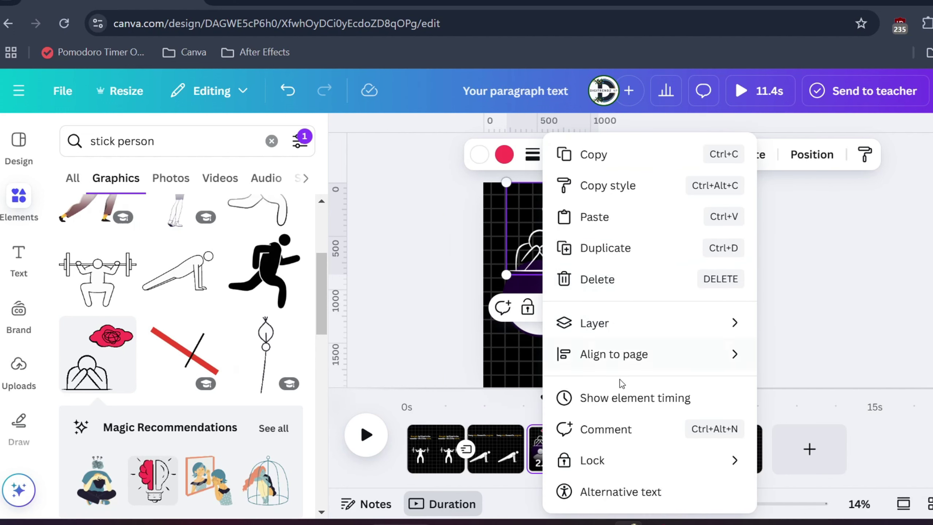
left_click(630, 399)
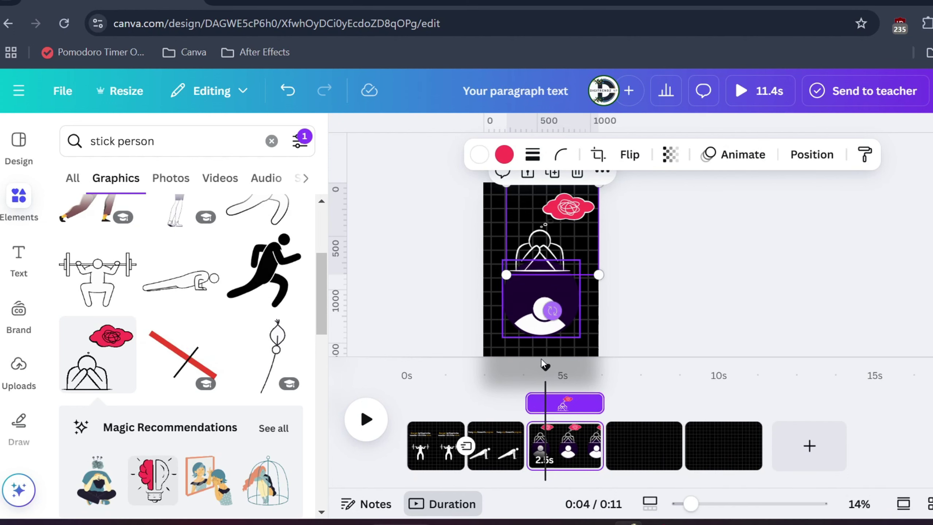
left_click_drag(591, 402, 562, 403)
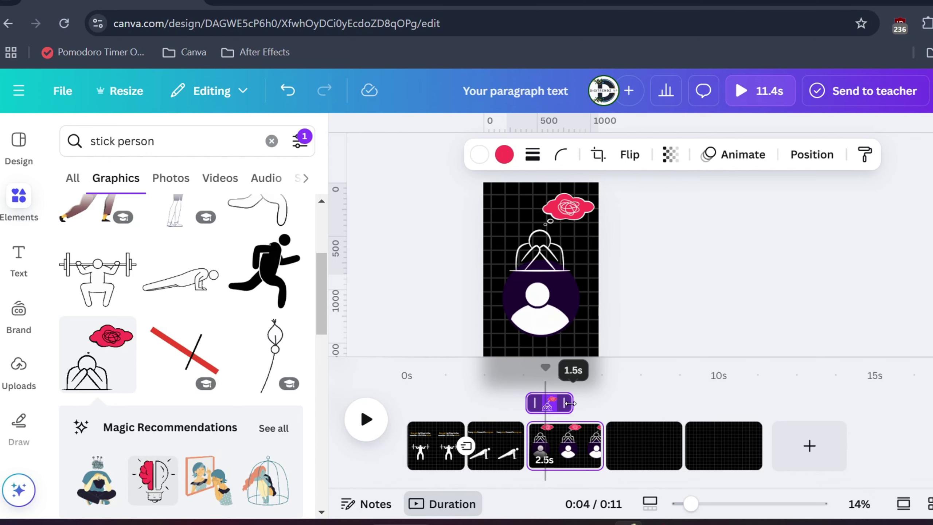
Make the avatar graphic start around where the worried figure ends and extend the third page to 2.9 s.
left_click(529, 305)
left_click_drag(527, 403, 568, 399)
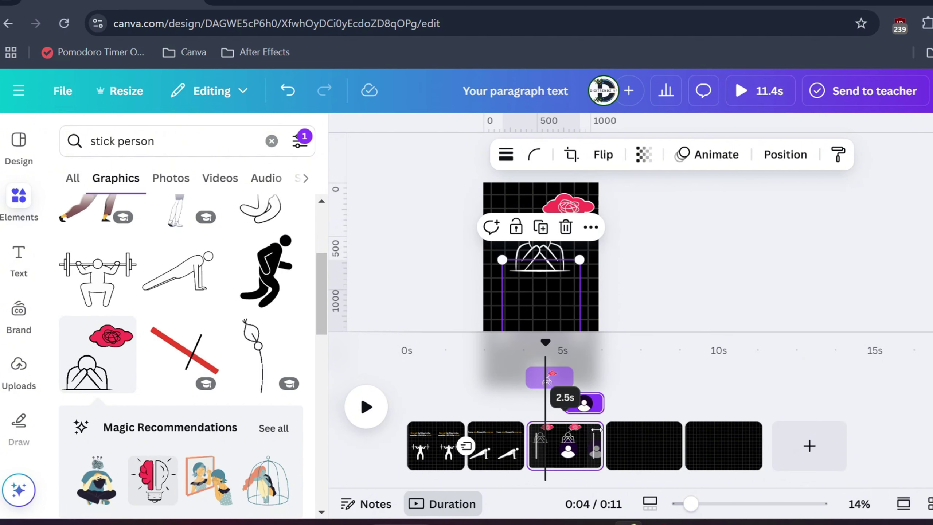
left_click_drag(603, 430, 610, 429)
Preview the start of the third page and reposition the worried figure around the middle of the page.
left_click(526, 363)
key("space")
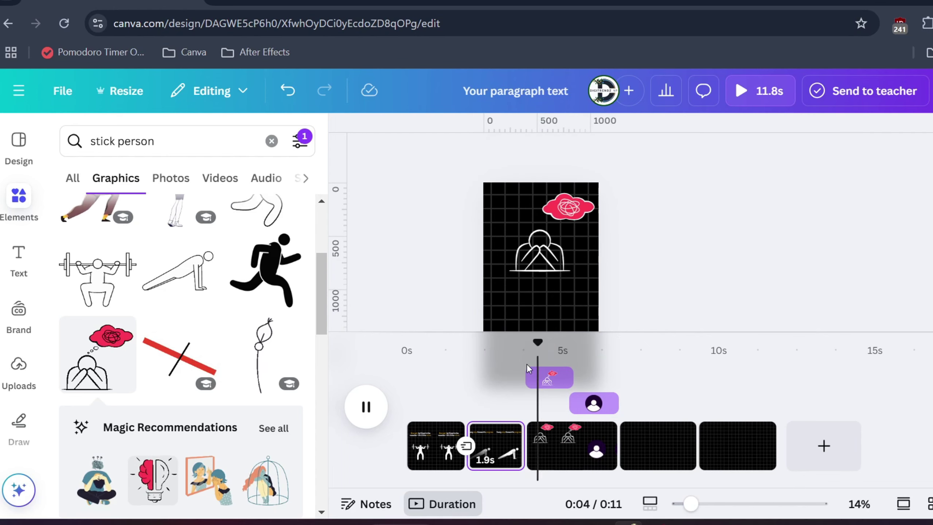
key("space")
left_click(547, 377)
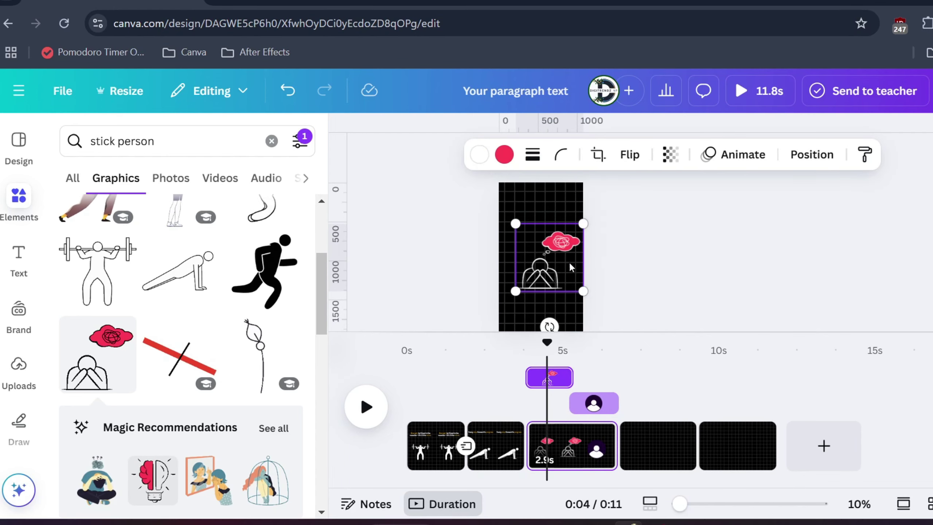
Copy "Calm your mind, and the path becomes clear" from the ChatGPT quote list and paste it into a new text box above the avatar.
left_click(574, 403)
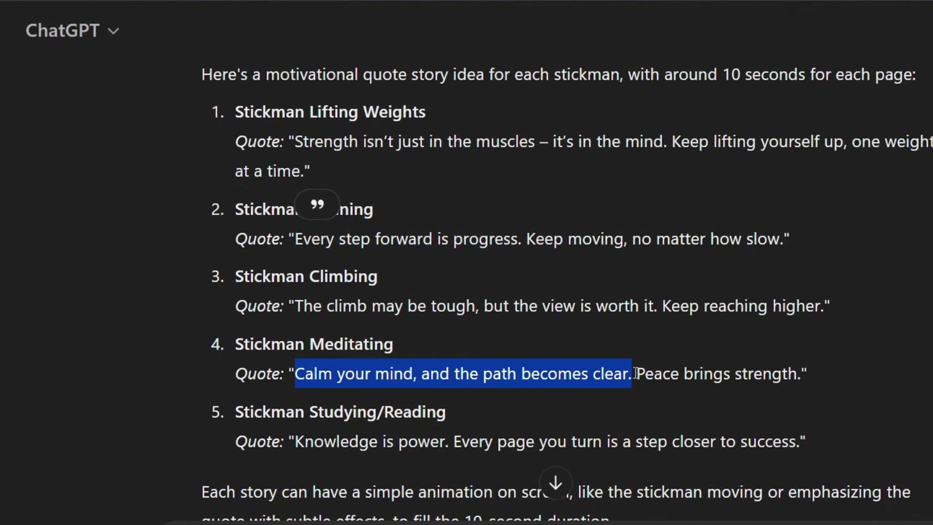
mouse_move(635, 373)
left_mouse_down()
mouse_move(761, 368)
mouse_move(641, 354)
mouse_move(631, 372)
left_mouse_up()
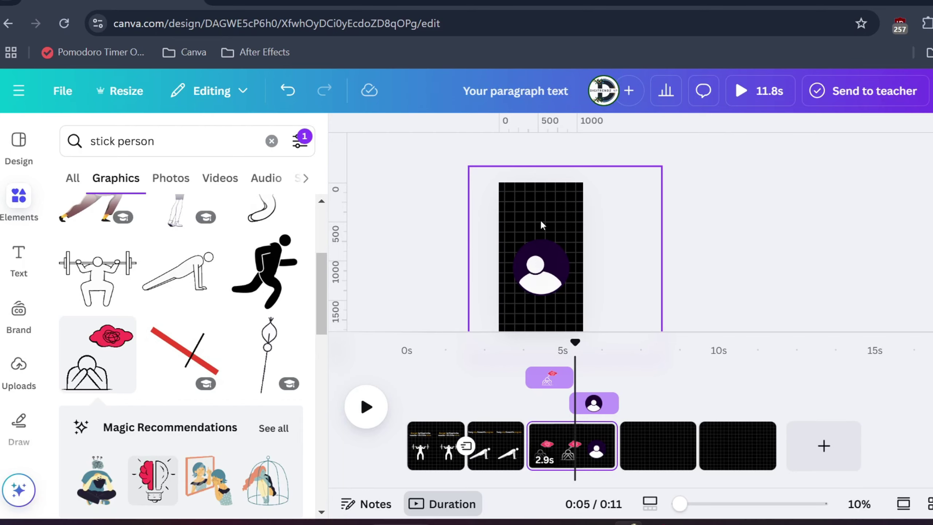
key("t")
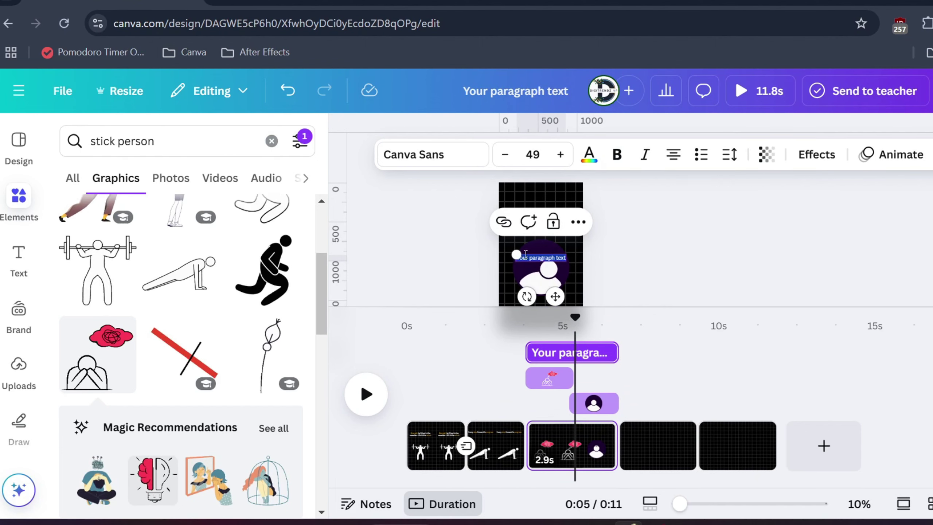
scroll(543, 255, "up", 3)
left_click(553, 264)
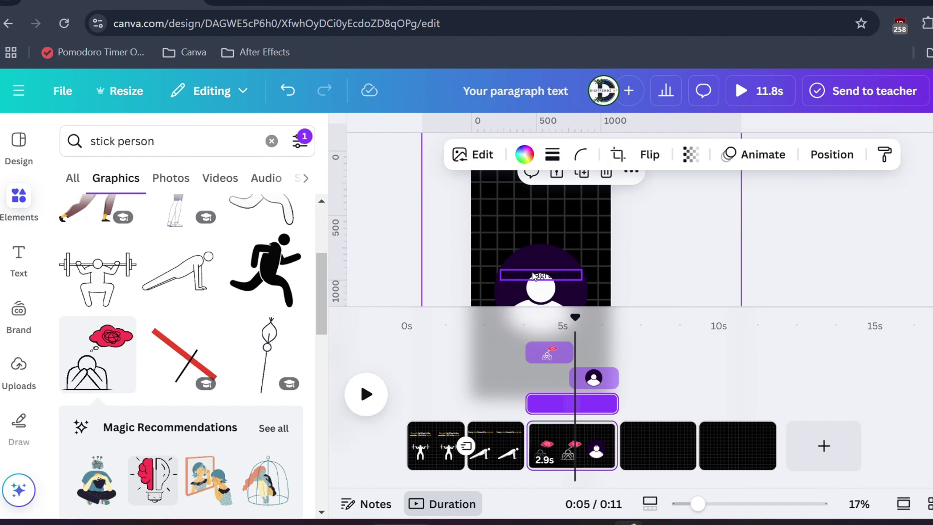
left_click_drag(552, 264, 531, 192)
double_click(534, 193)
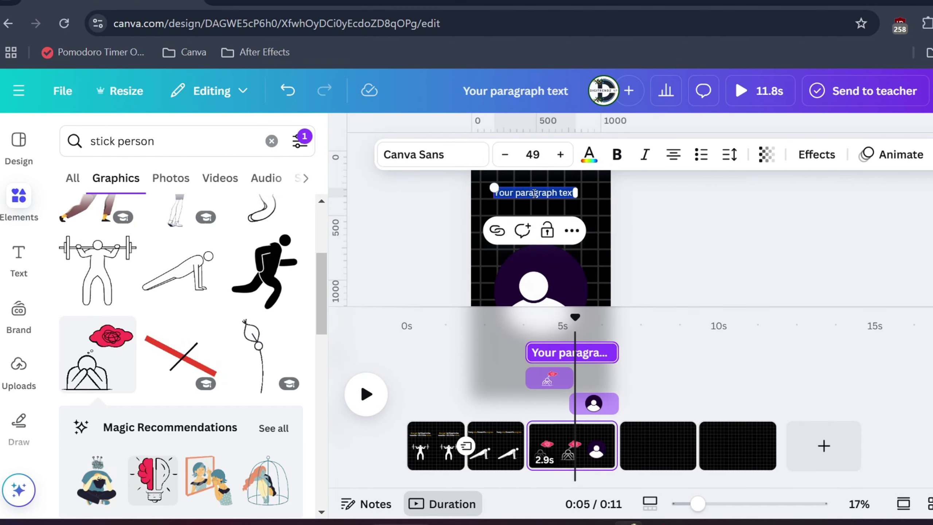
key("ctrl+v")
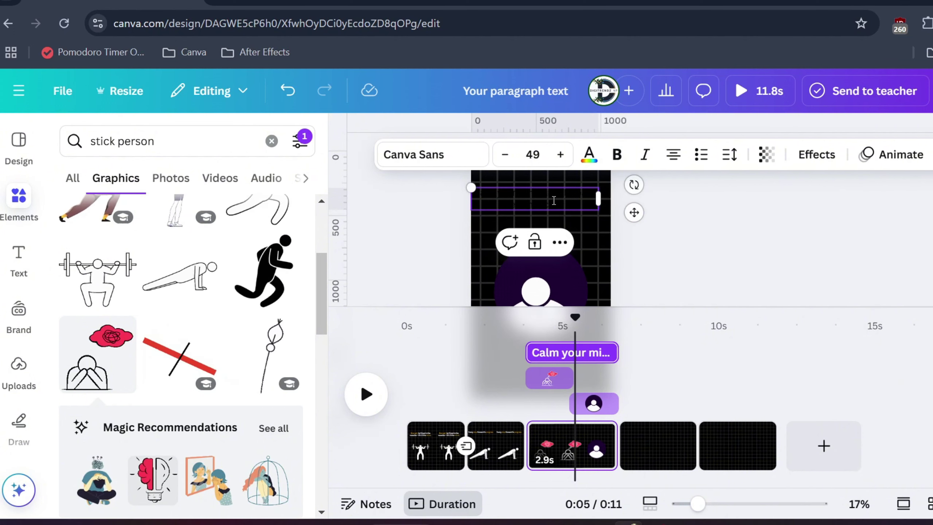
Copy and remove "and the path becomes clear" from the quote, leaving "Calm your mind", and colour the word "mind" yellow-orange.
double_click(534, 197)
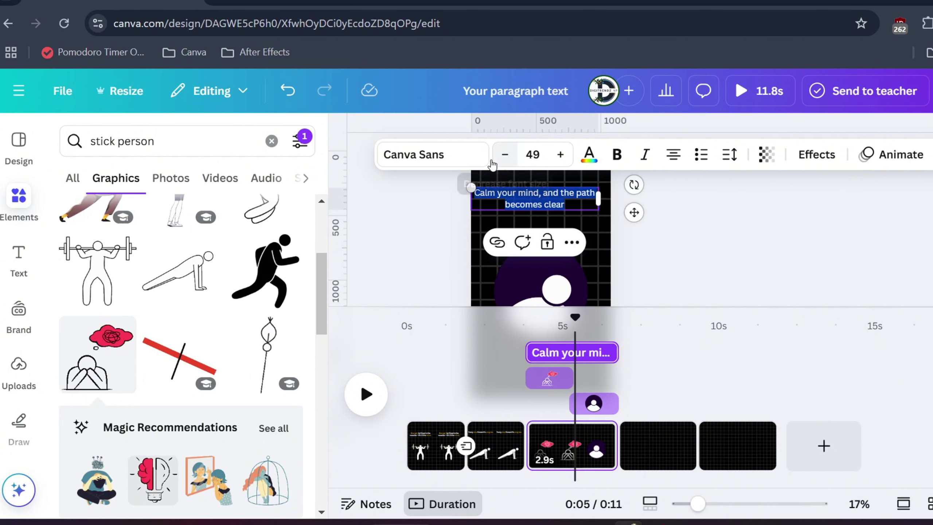
left_click_drag(544, 193, 570, 207)
key("ctrl+c")
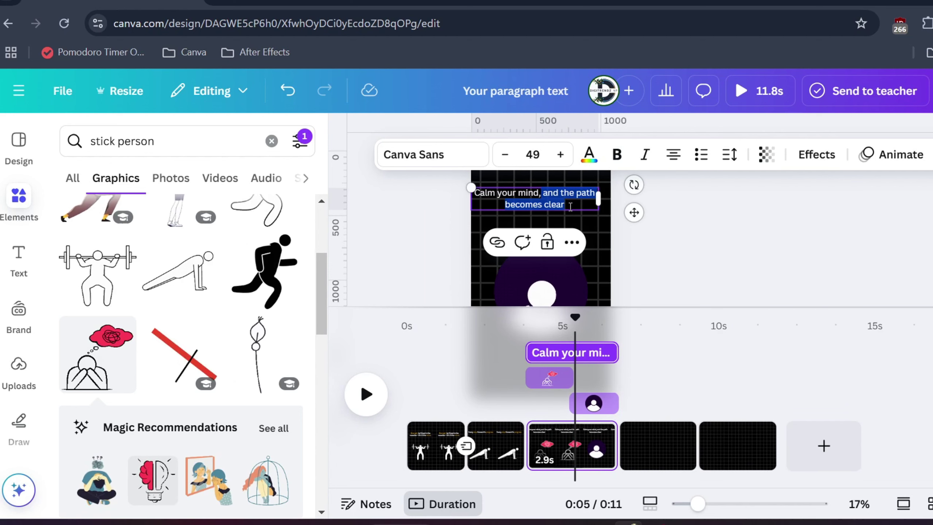
key("BackSpace")
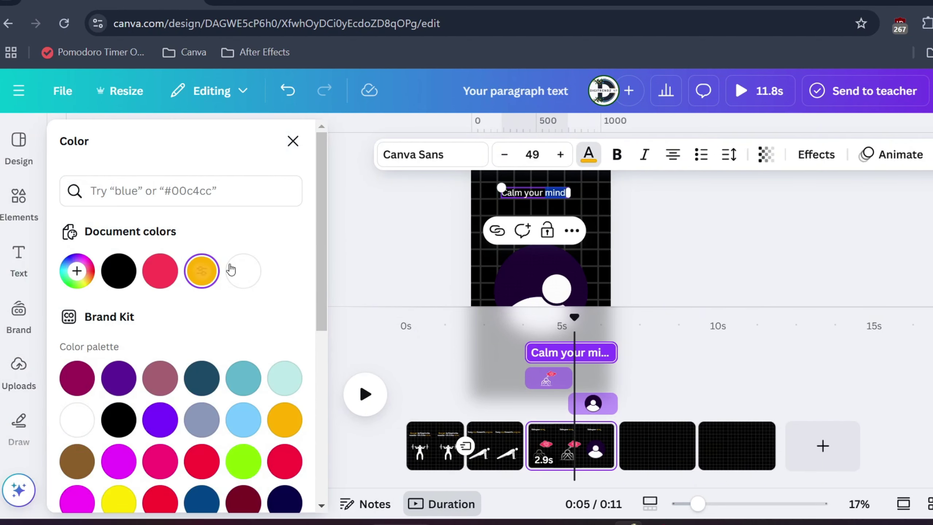
left_click(293, 141)
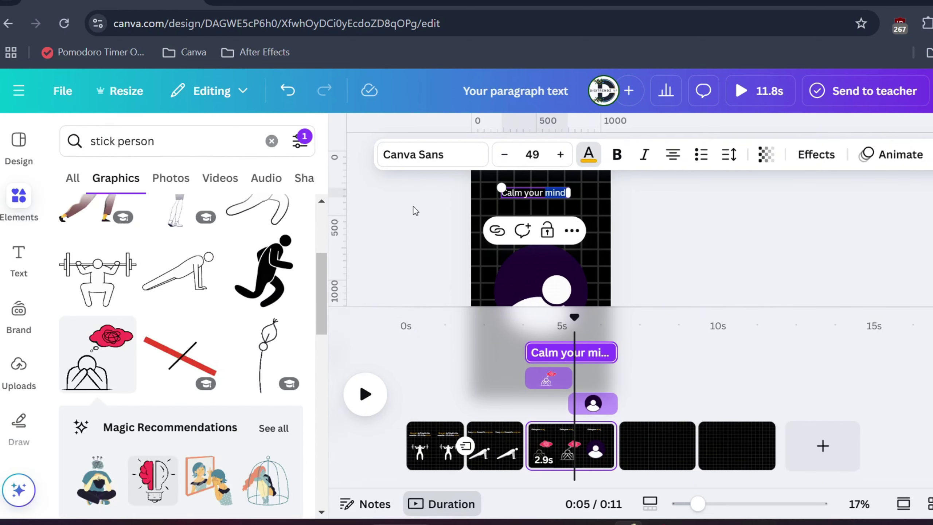
left_click(412, 208)
Trim the "Calm your mind" text to end with the worried figure, and add a second text box timed to the avatar.
left_click(570, 352)
left_click_drag(615, 352, 569, 356)
key("t")
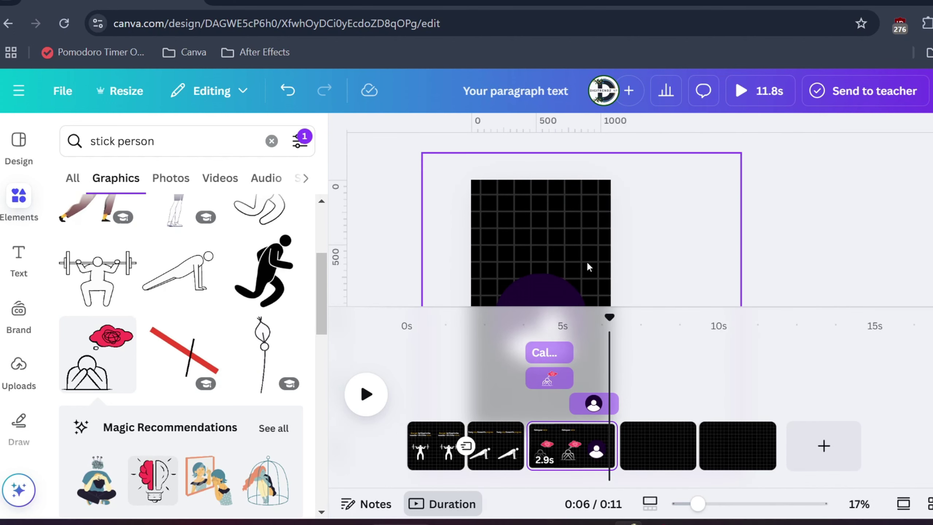
left_click_drag(535, 327, 571, 326)
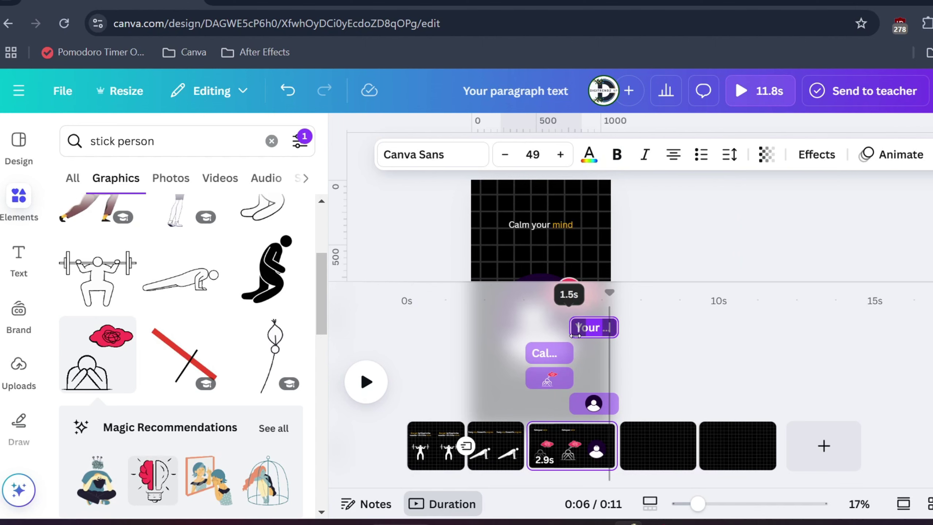
Place the second text box above the avatar and fill it with "and the path becomes clear".
left_click(555, 265)
left_click(590, 319)
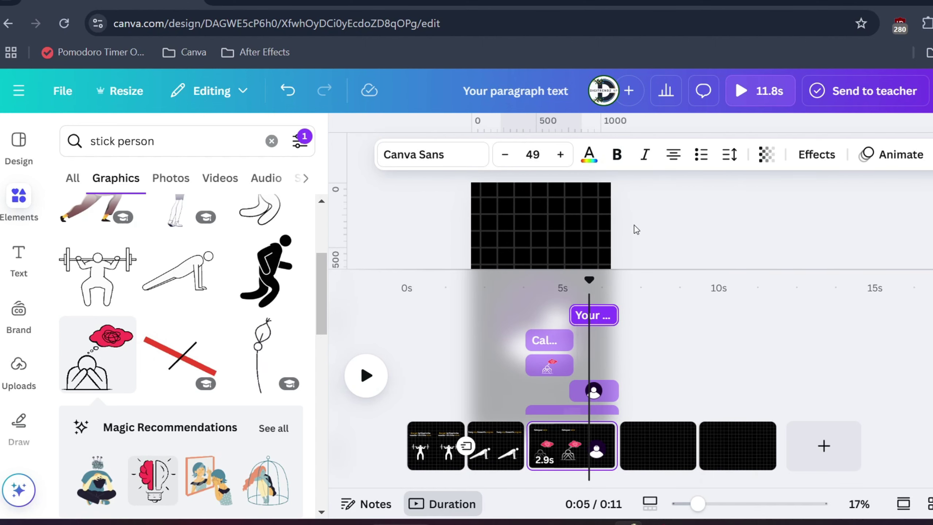
left_click(568, 245)
left_click(621, 258)
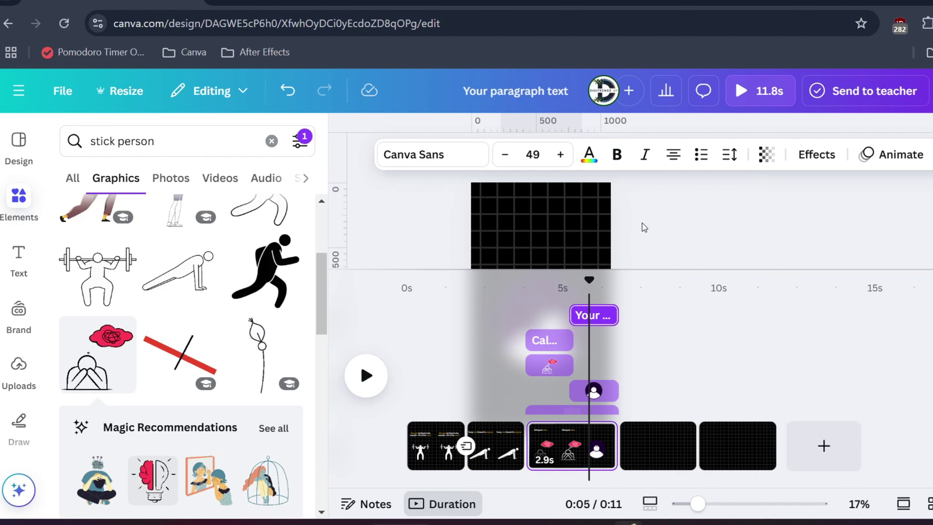
left_click(442, 504)
left_click(435, 509)
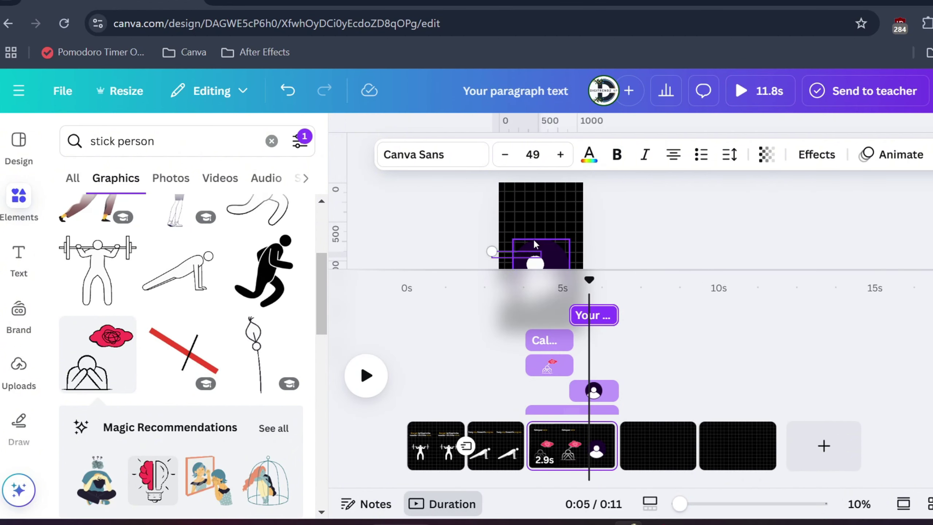
left_click_drag(518, 257, 537, 217)
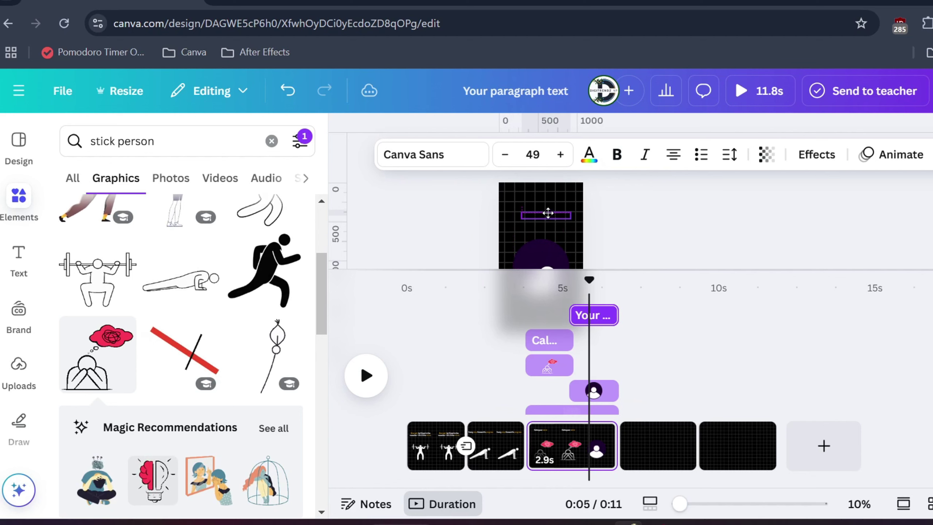
double_click(544, 216)
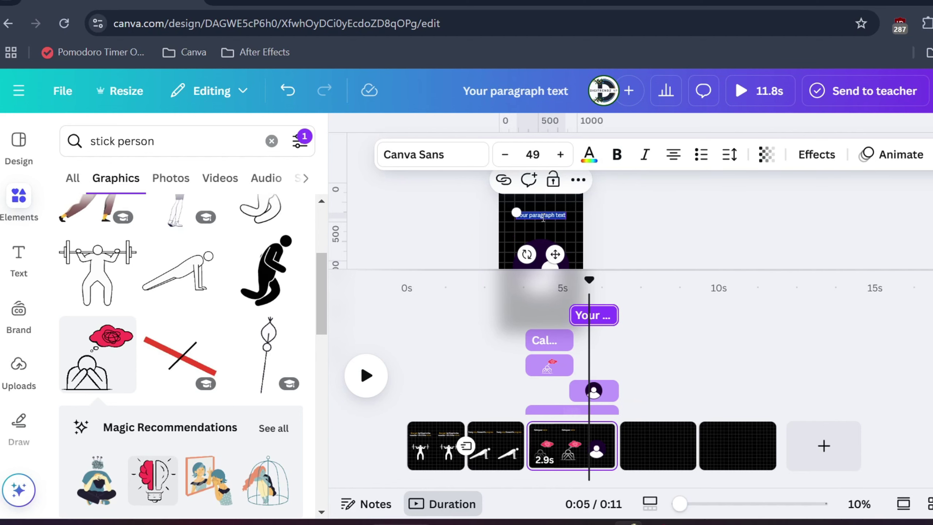
key("ctrl+v")
Colour the word "path" yellow-orange in the second text and play the video on to the fourth page.
left_click(589, 154)
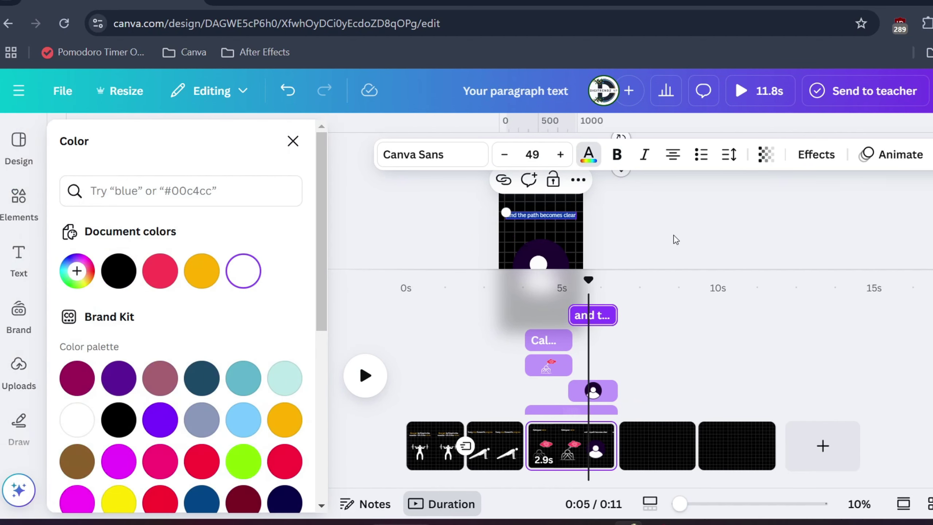
left_click(675, 239)
left_click(531, 218)
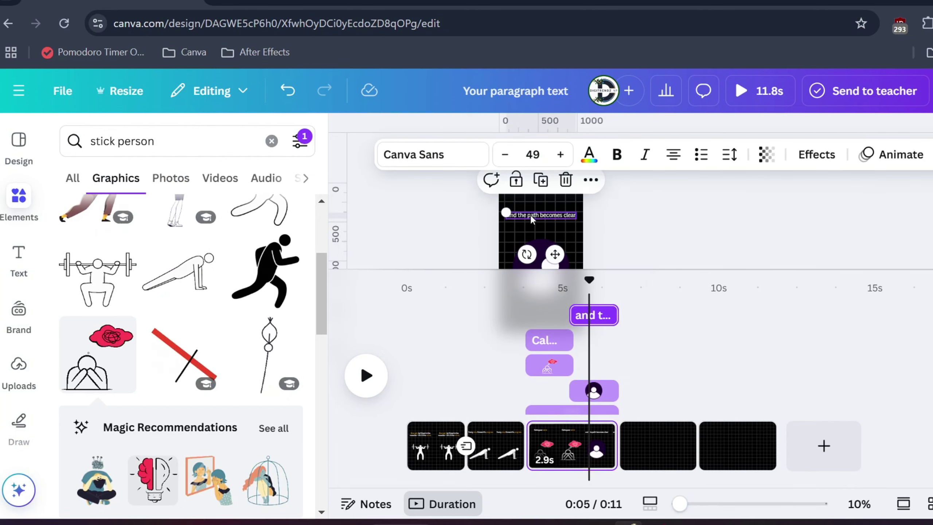
key("space")
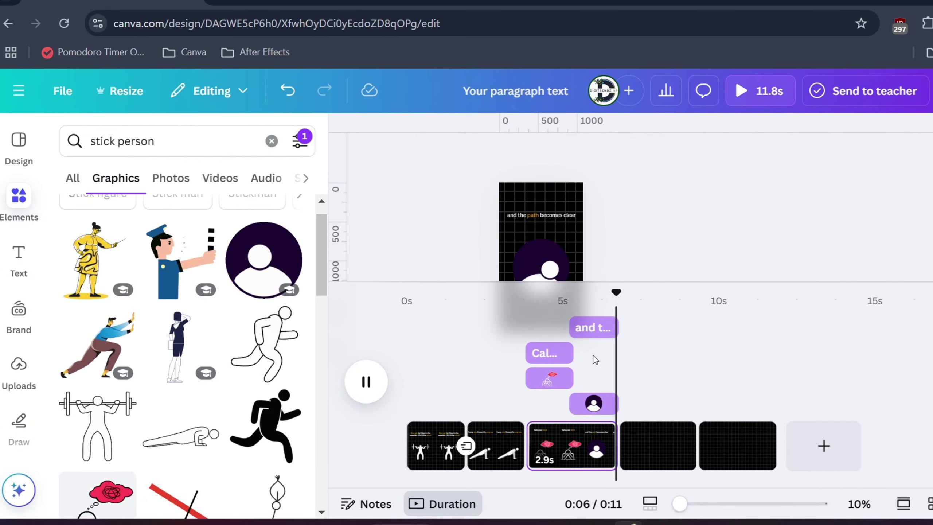
key("space")
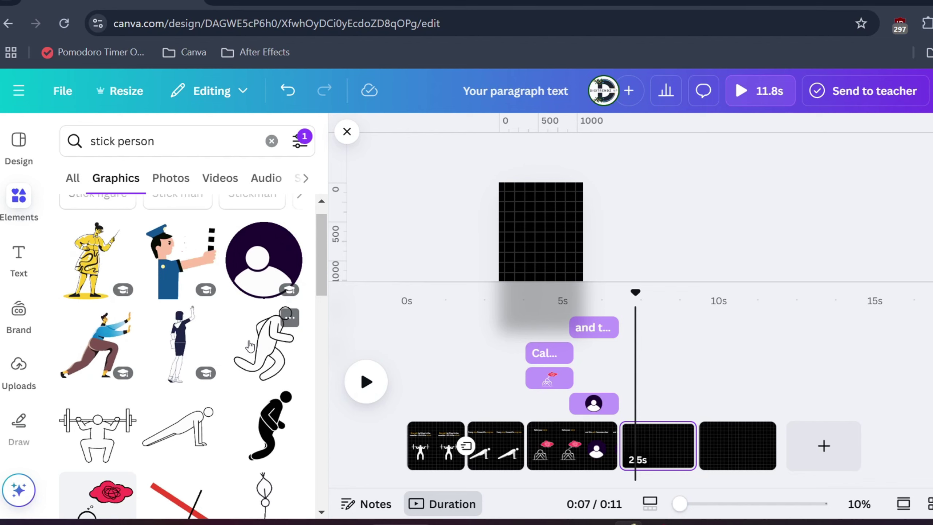
Add the animated running figure to the fourth page, hide the element timing and shrink the figure.
left_click(262, 343)
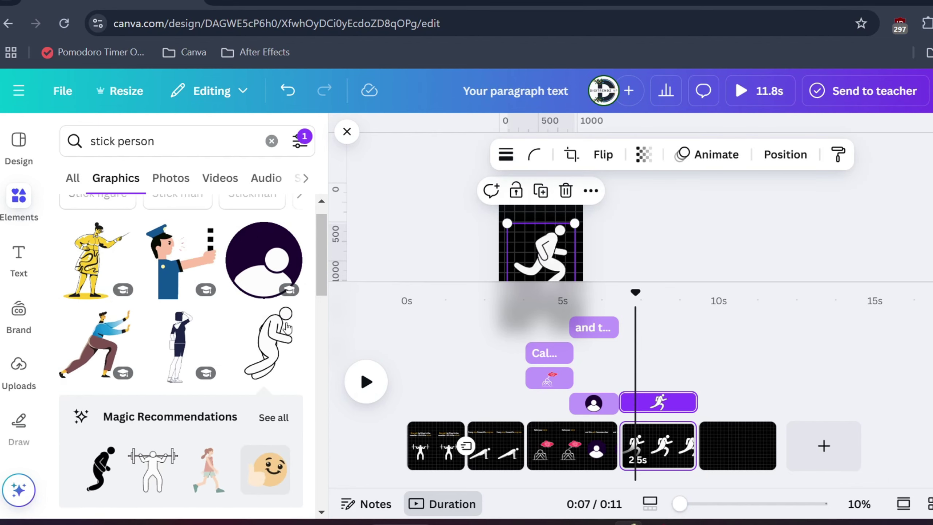
right_click(557, 245)
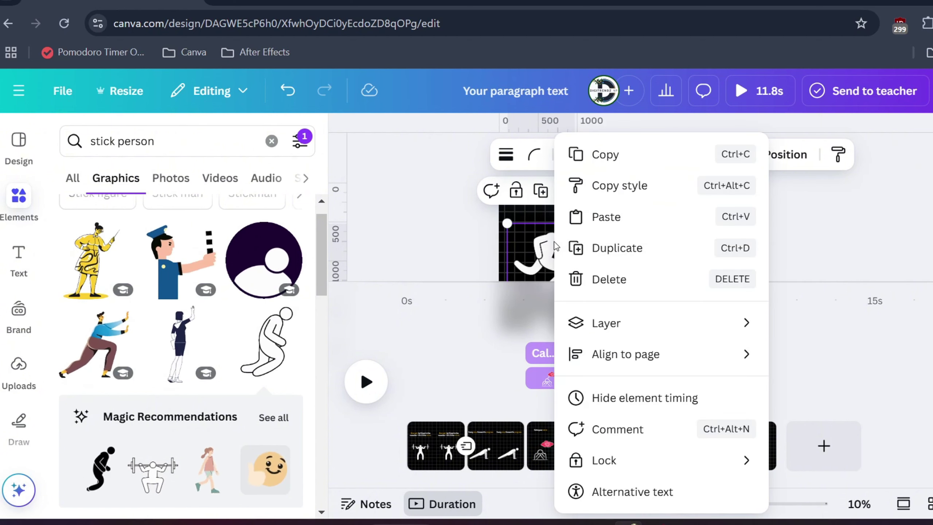
left_click(623, 397)
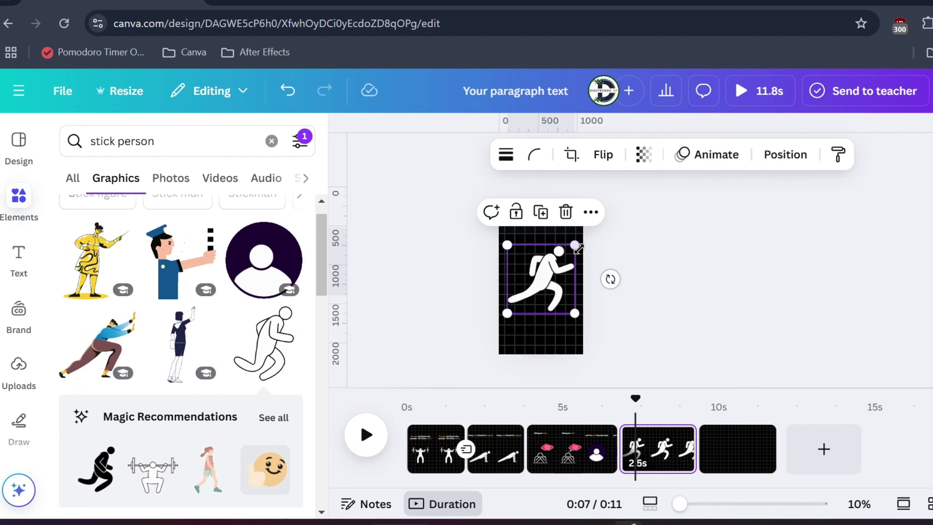
left_click_drag(575, 246, 542, 275)
Add a text box above the runner with "Keep moving, no matter how slow", copied from the ChatGPT quote list.
key("t")
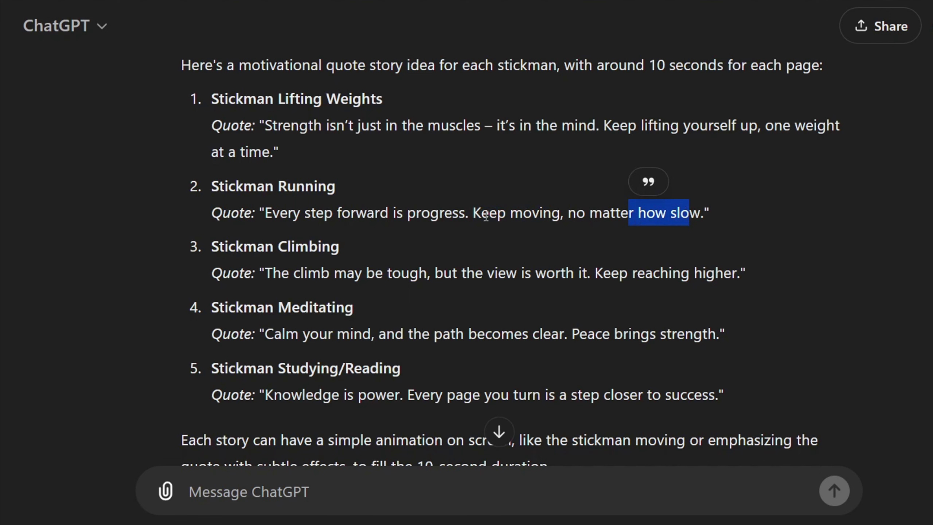
key("alt+Tab")
left_click_drag(473, 213, 703, 211)
key("ctrl+c")
key("alt+Tab")
key("ctrl+v")
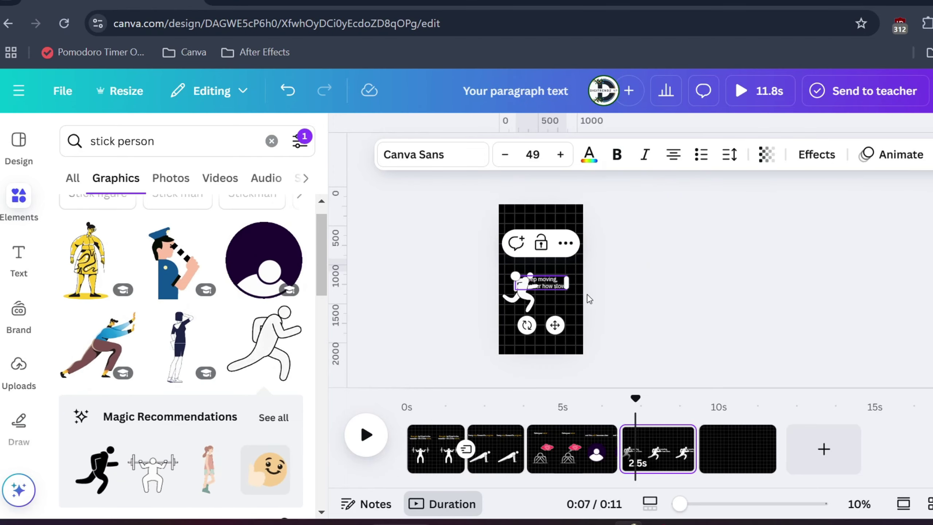
left_click(586, 281)
left_click_drag(545, 282, 545, 243)
scroll(546, 243, "up", 2)
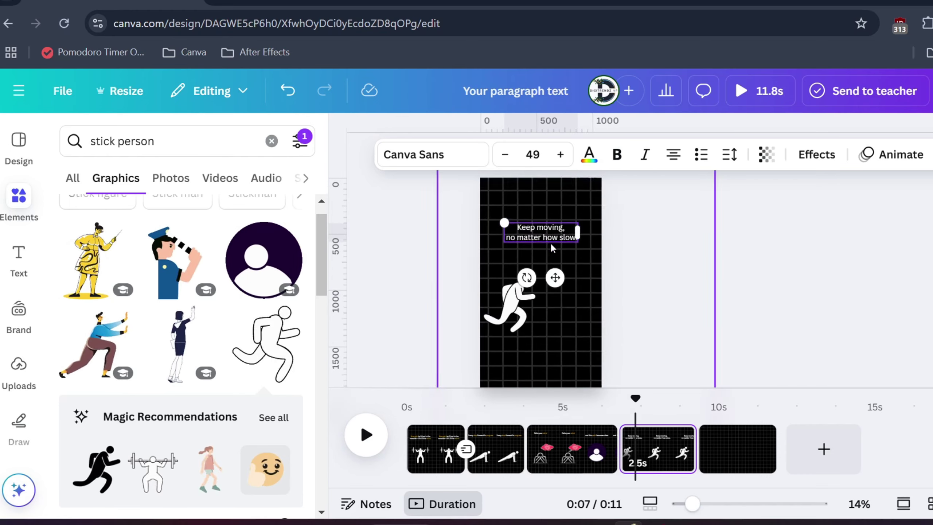
Colour the word "moving," yellow-orange in the fourth page's quote.
double_click(545, 228)
left_click(589, 155)
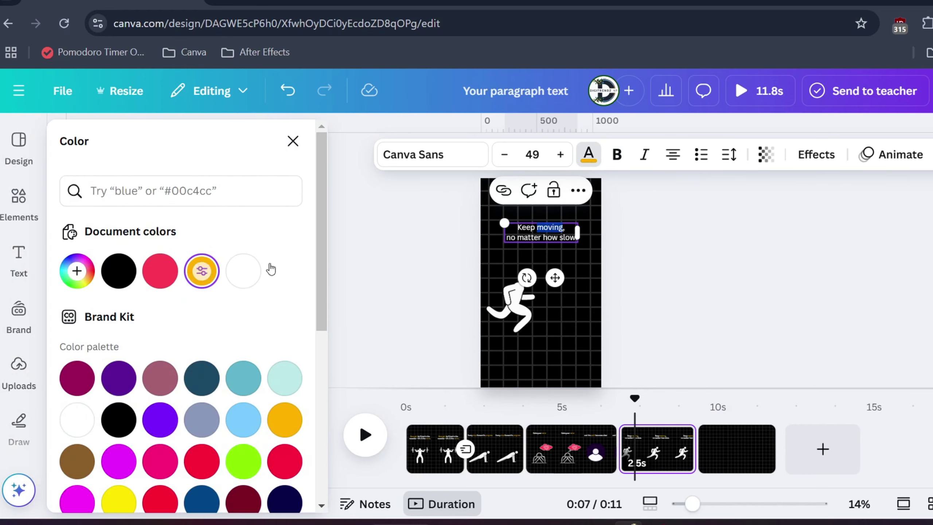
Colour the word "slow." yellow-orange in the fourth page's quote.
double_click(567, 237)
left_click(202, 271)
left_click(708, 308)
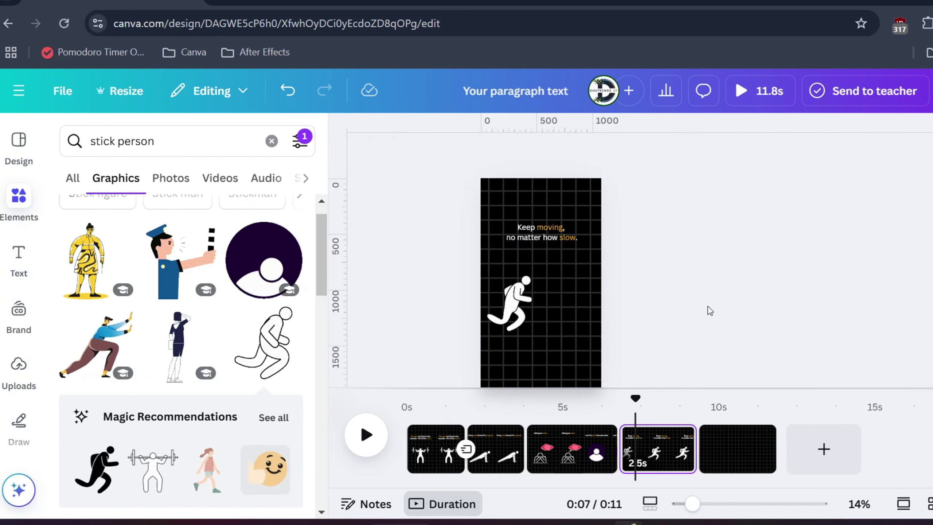
Apply the Typewriter text animation to the "Keep moving, no matter how slow." quote.
left_click(536, 237)
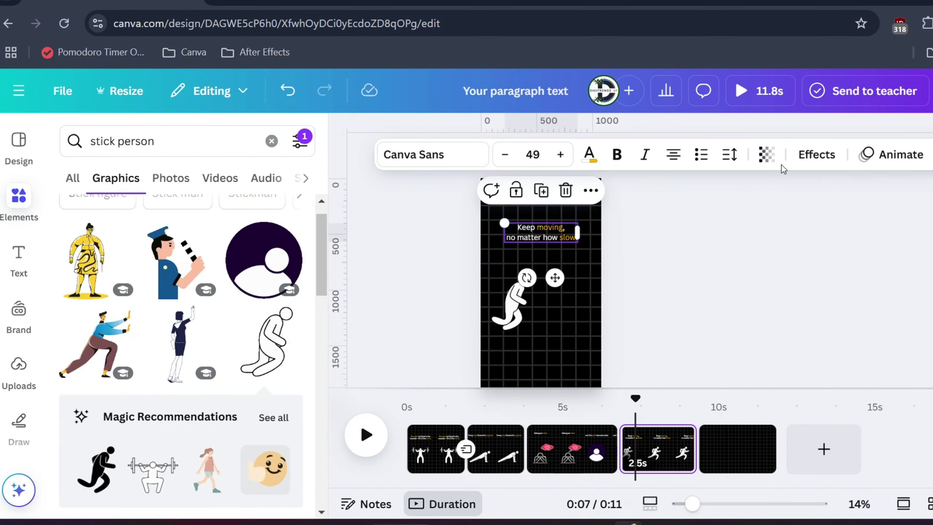
left_click(896, 155)
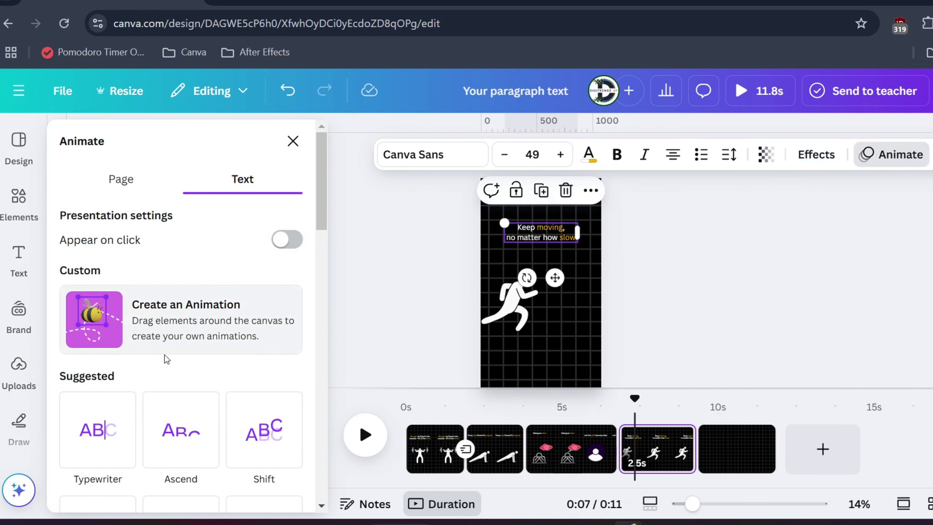
scroll(147, 361, "down", 2)
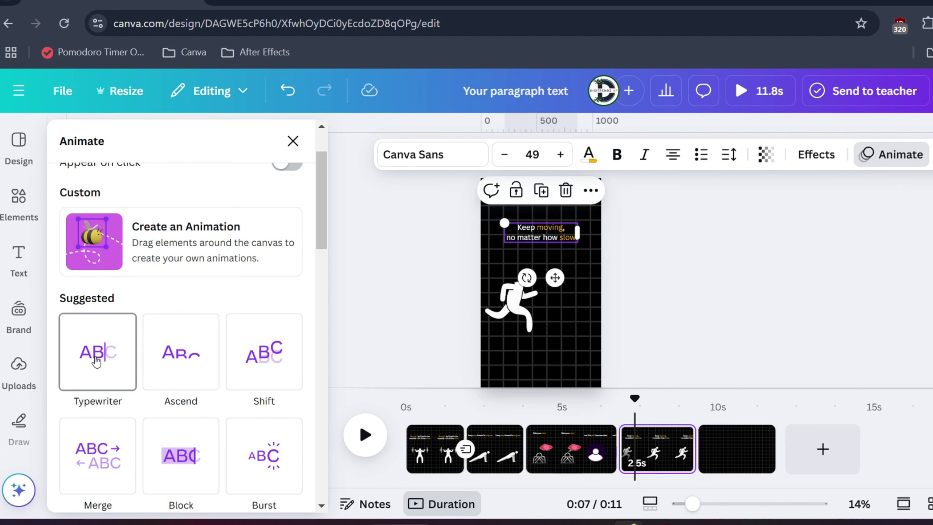
left_click(96, 361)
Create a custom animation that moves the running figure straight across the page from left to right, and change its movement style.
key("ctrl+minus")
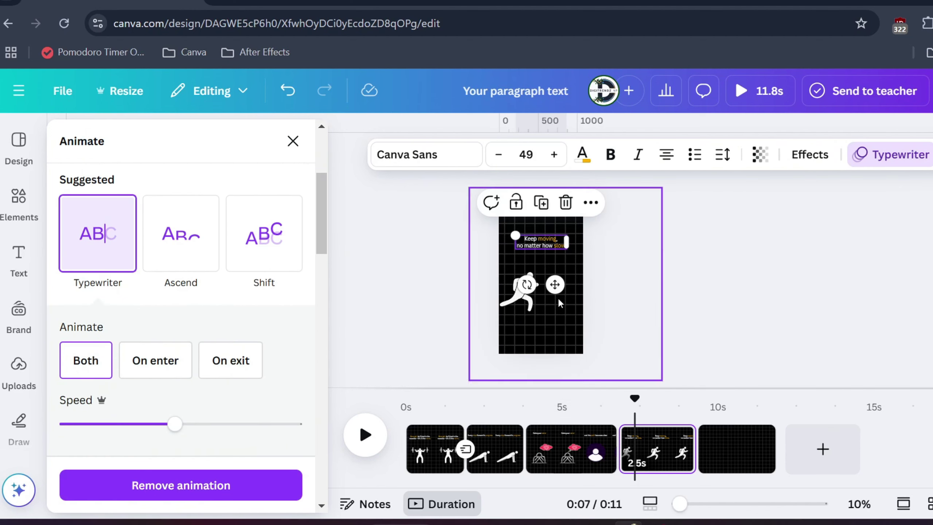
left_click(511, 290)
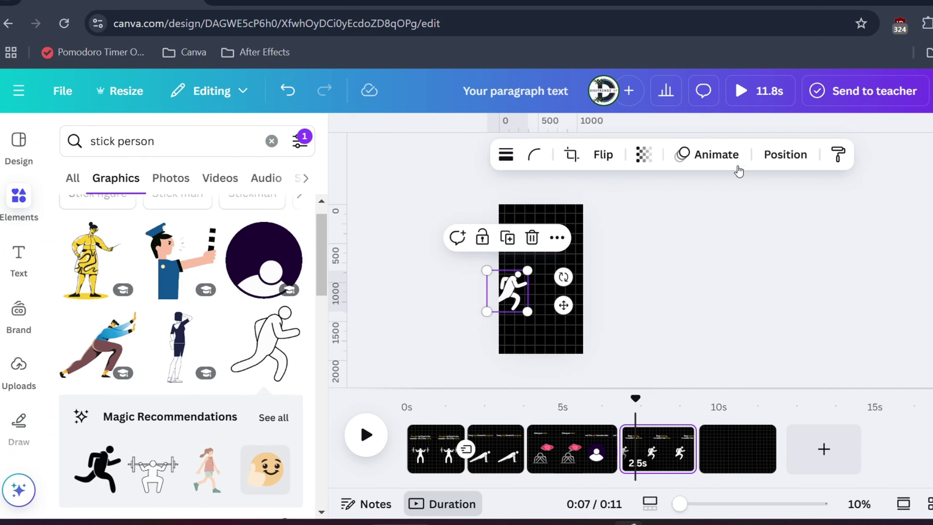
left_click(716, 154)
left_click(195, 316)
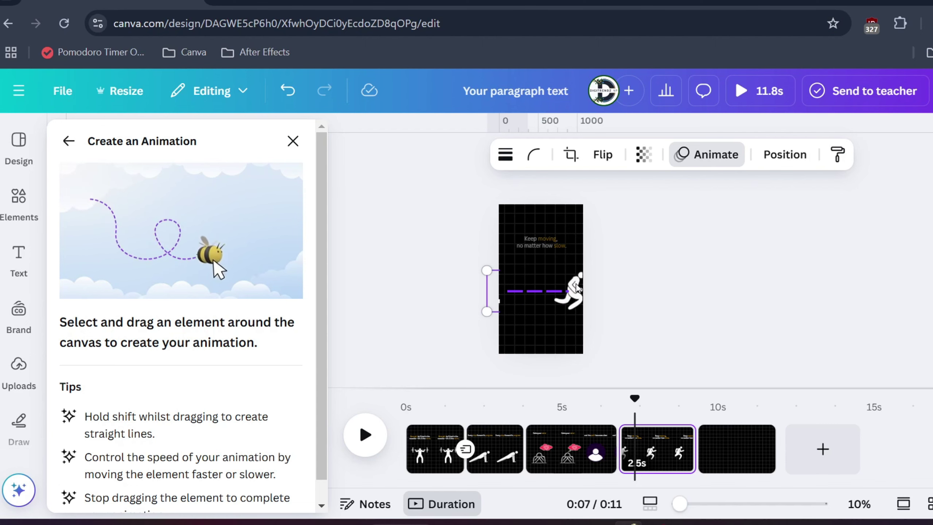
left_click_drag(575, 287, 558, 285)
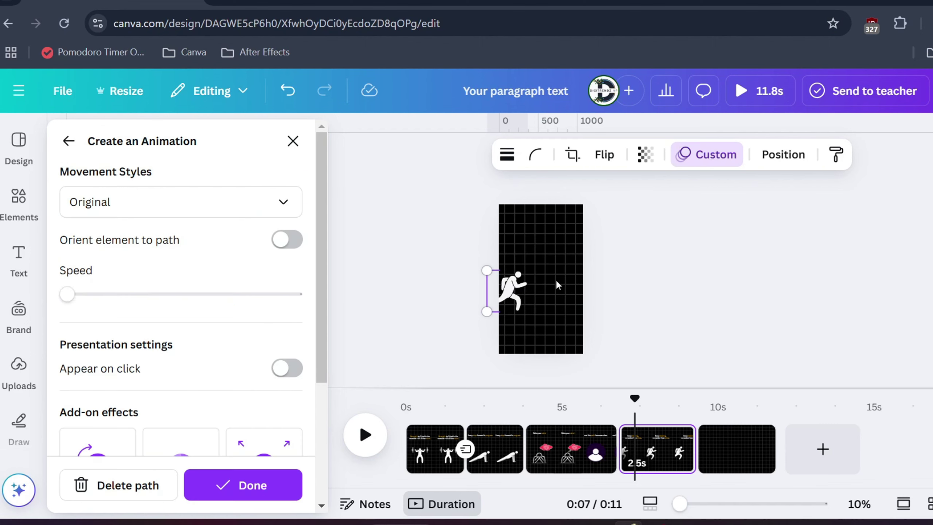
left_click(182, 213)
left_click(104, 309)
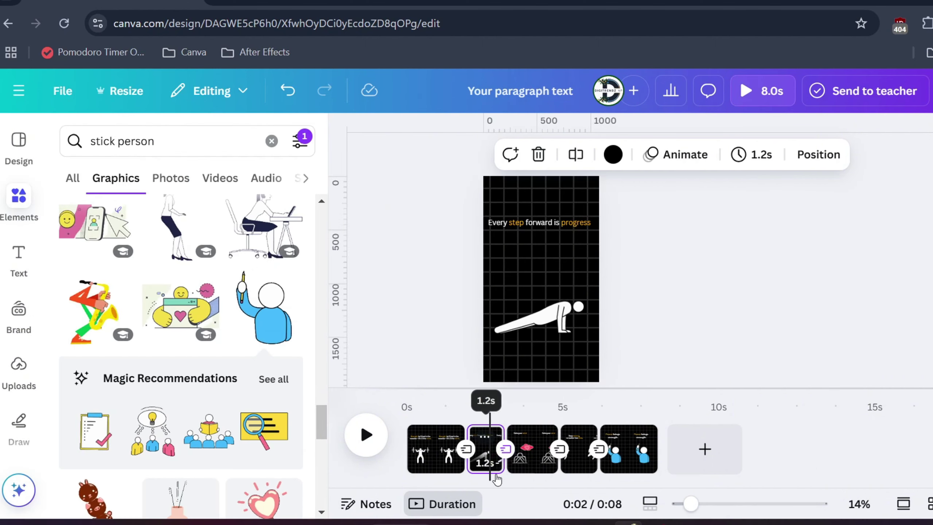
Lengthen the second and fourth pages to 2.0 seconds and the third to about 2.5 seconds, and play the video from the start.
scroll(497, 480, "up", 3)
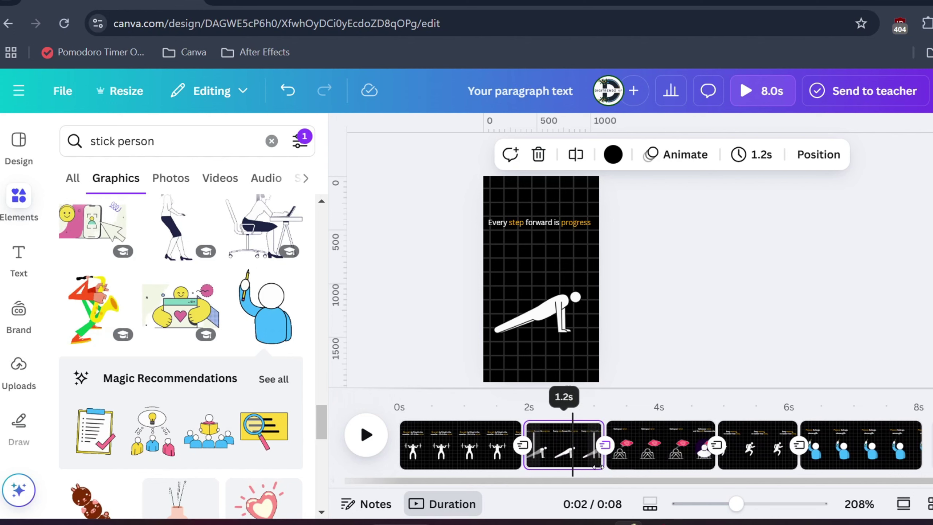
left_click_drag(603, 470, 653, 459)
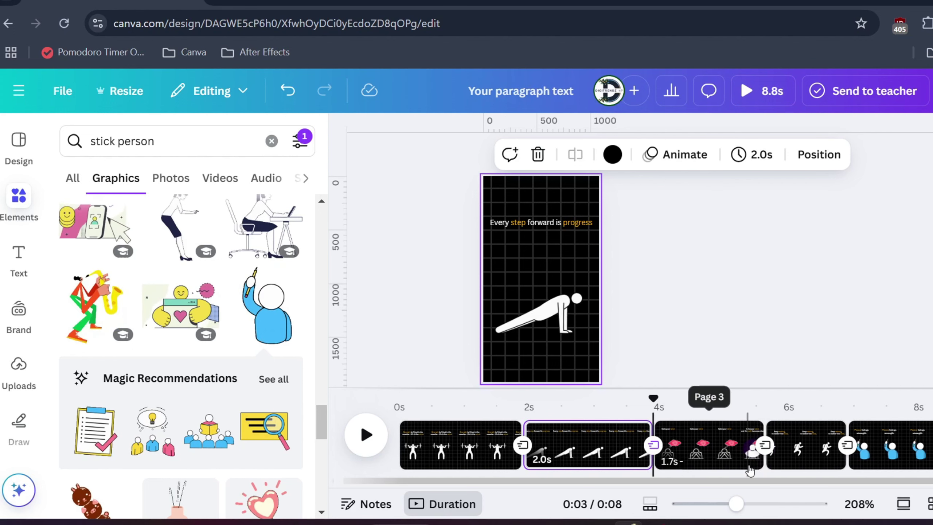
left_click_drag(763, 459, 833, 455)
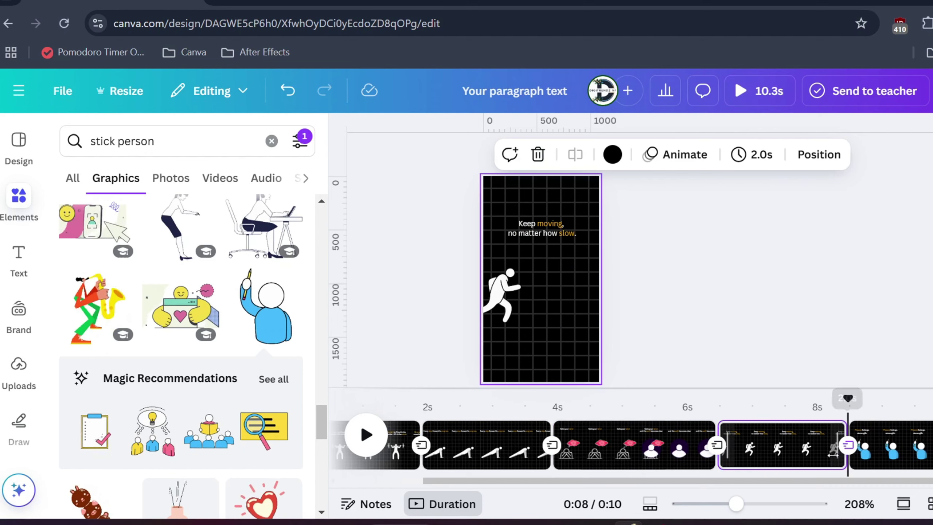
left_click(366, 433)
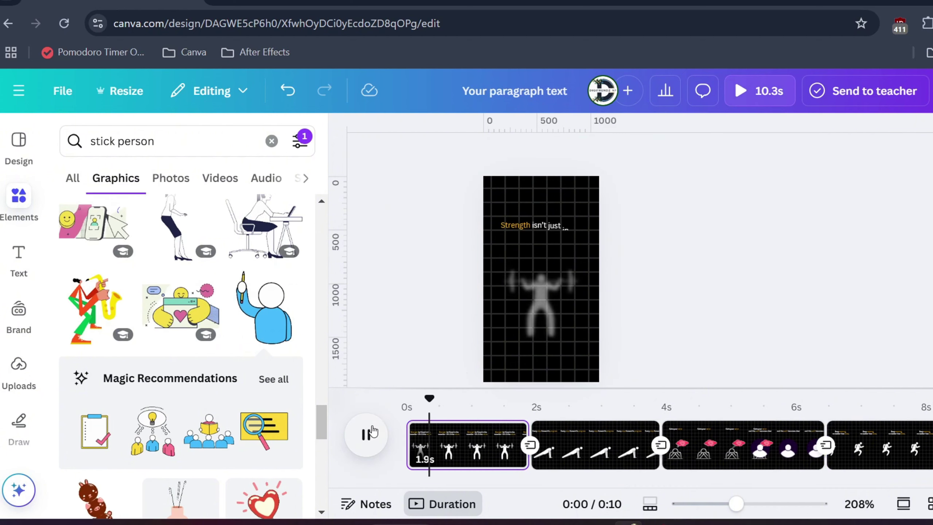